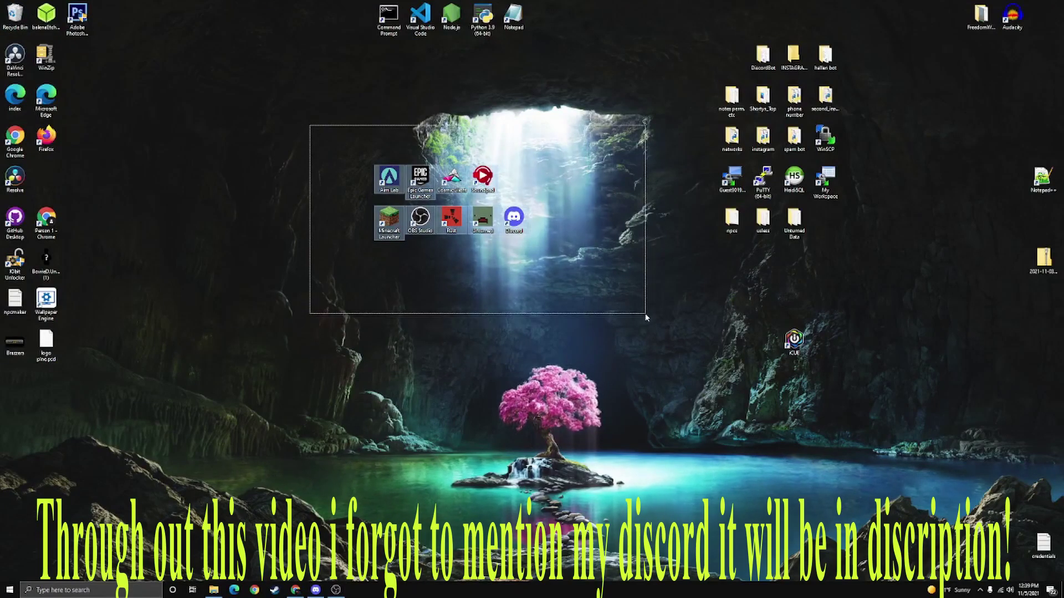
Deselect the desktop icons to clear the selection.
left_click(500, 254)
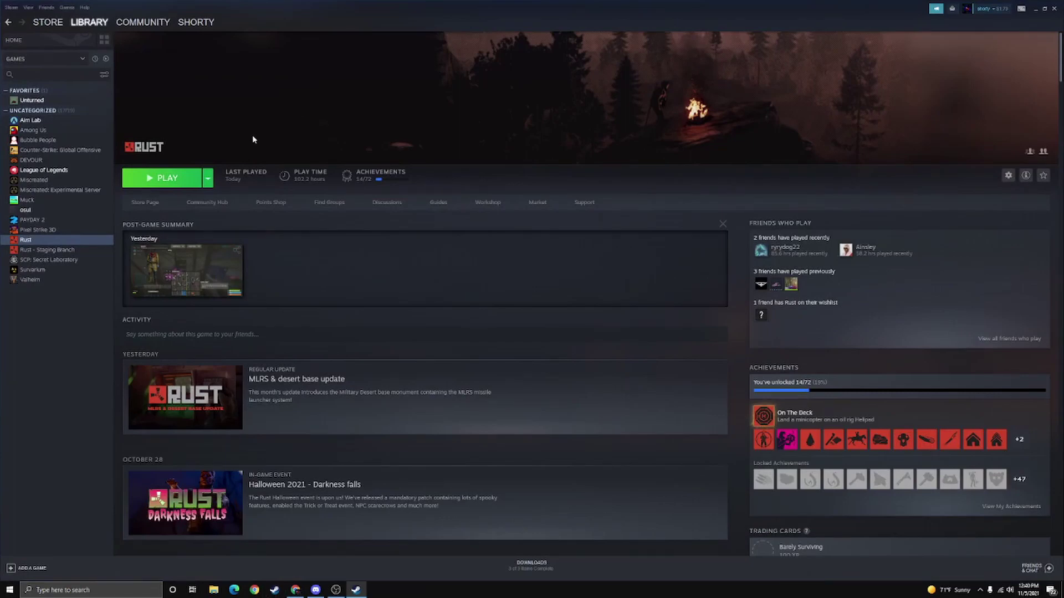
Browse Unturned's local files from the Steam library and maximize that folder window.
right_click(32, 100)
mouse_move(47, 138)
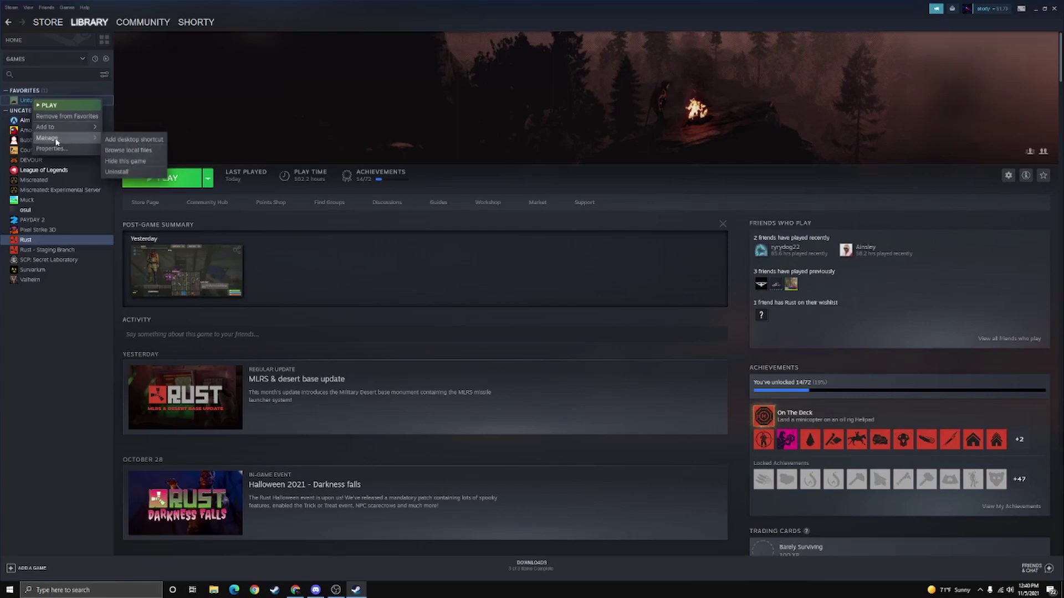
left_click(133, 151)
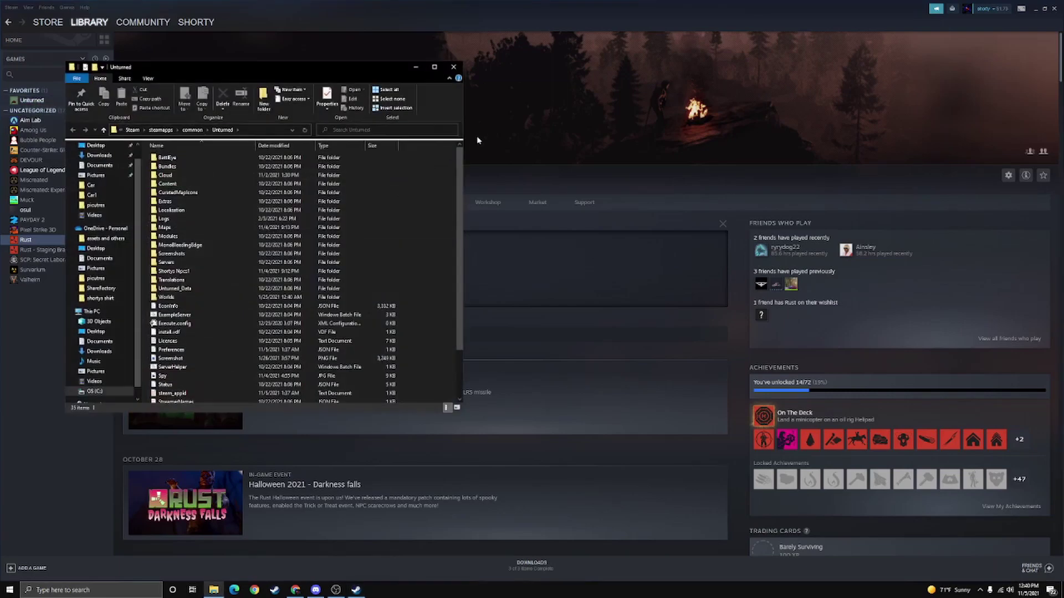
left_click_drag(337, 75, 557, 70)
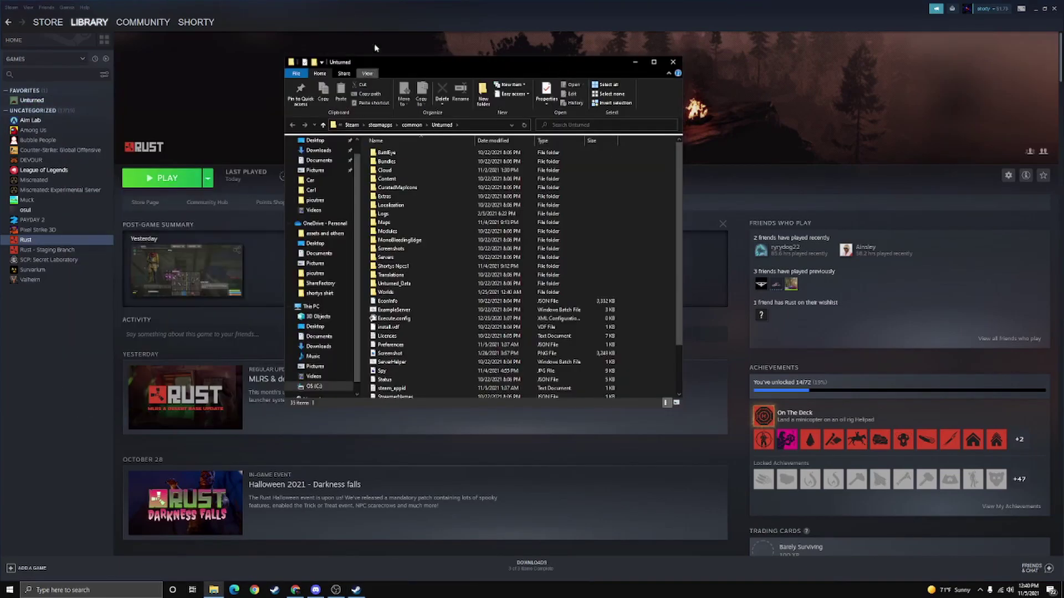
double_click(472, 61)
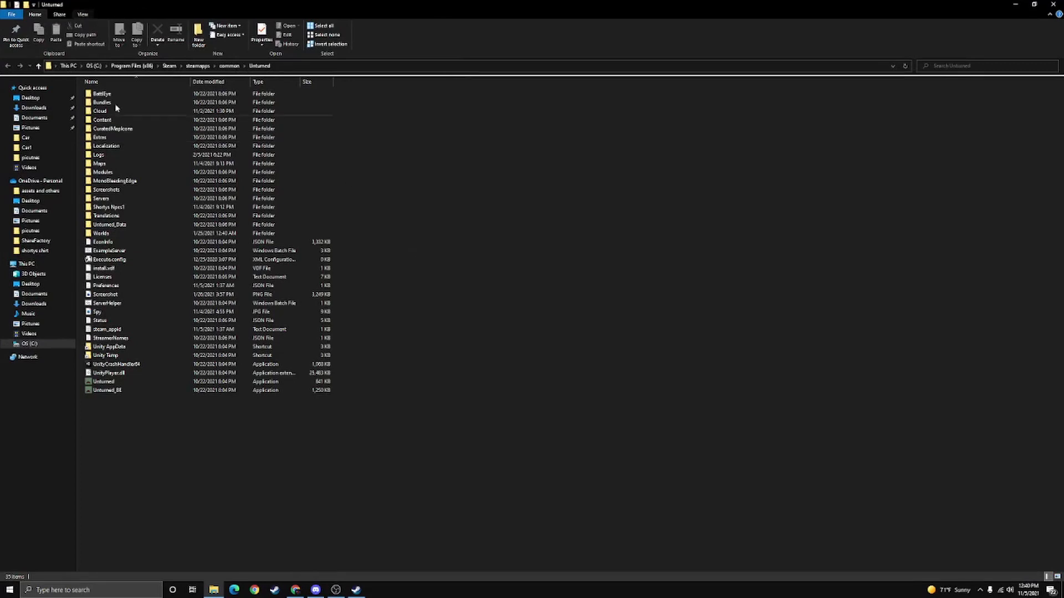
Create and delete a temporary new folder, then restore the Unturned folder window.
right_click(515, 219)
mouse_move(536, 325)
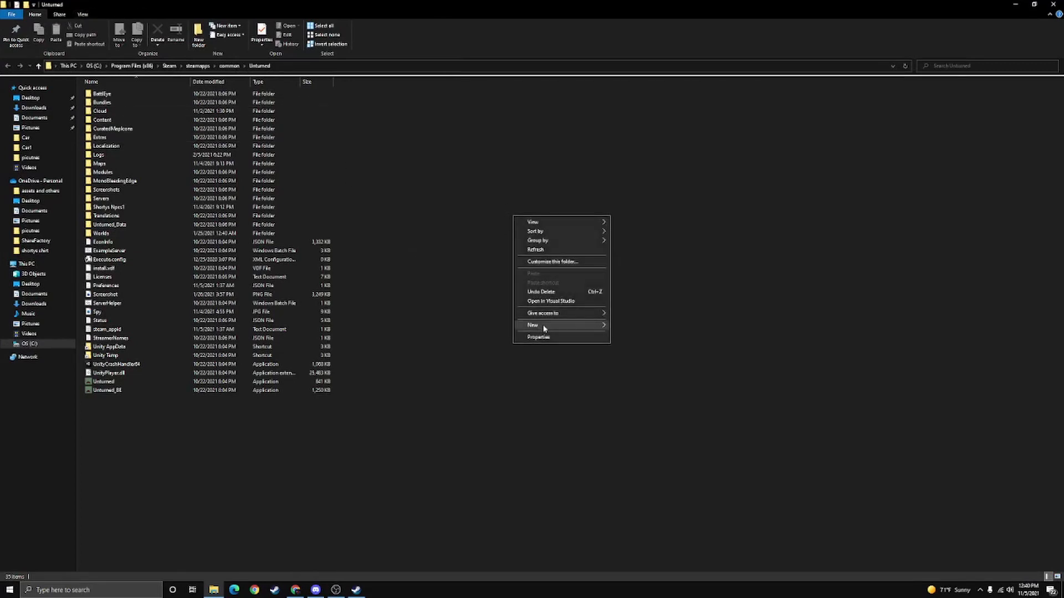
left_click(628, 326)
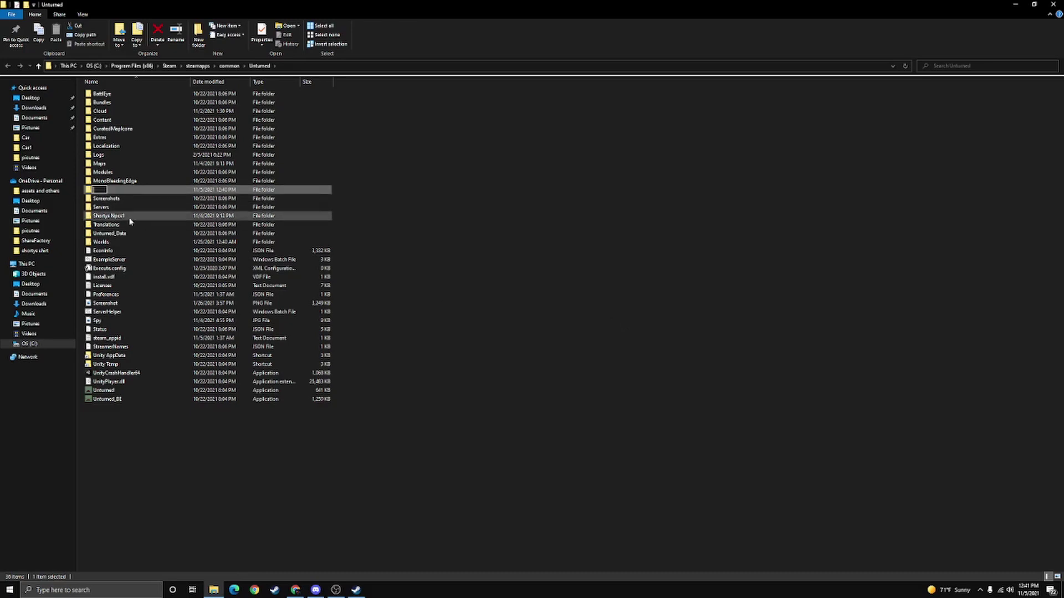
right_click(137, 193)
left_click(191, 400)
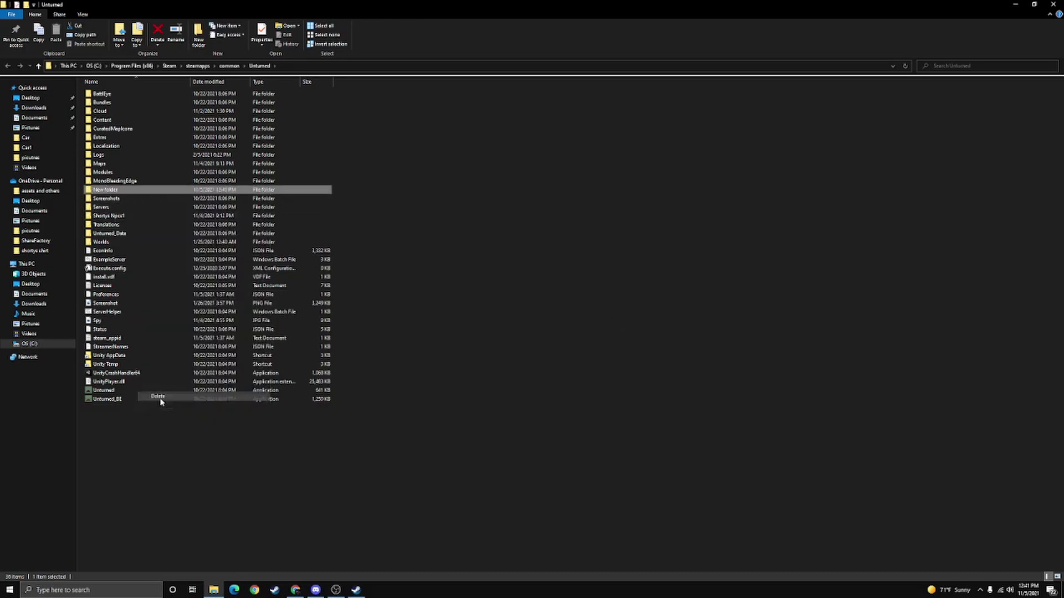
double_click(396, 6)
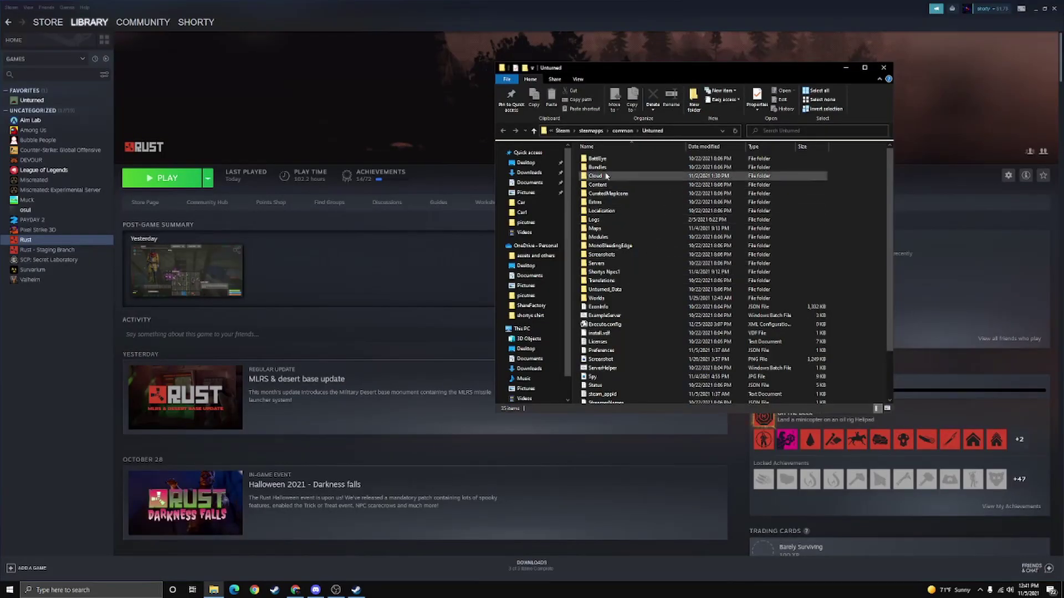
Open Bundles > NPCs in the Unturned folder window.
double_click(597, 167)
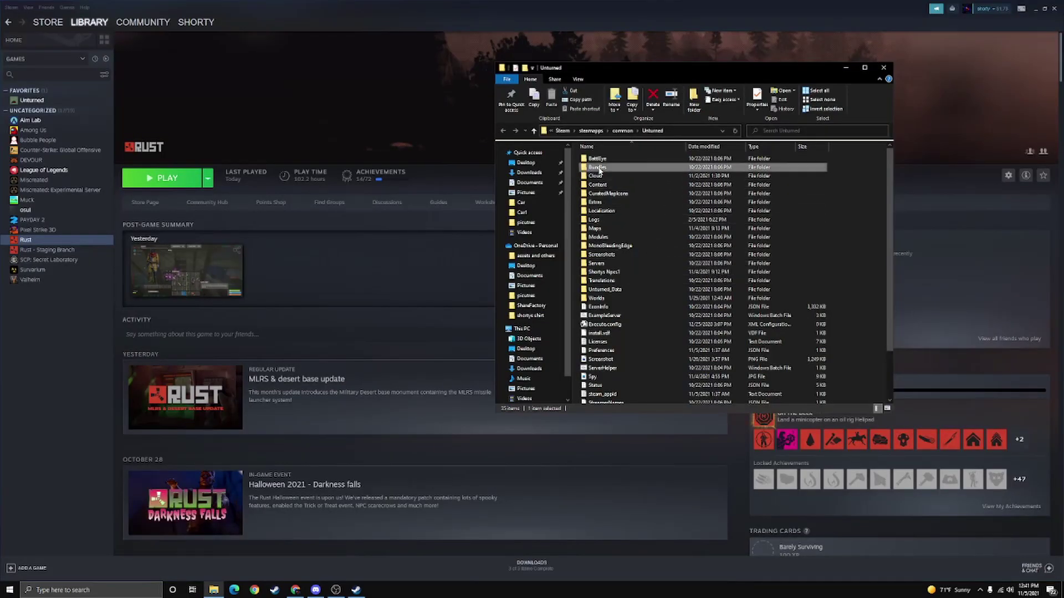
double_click(597, 212)
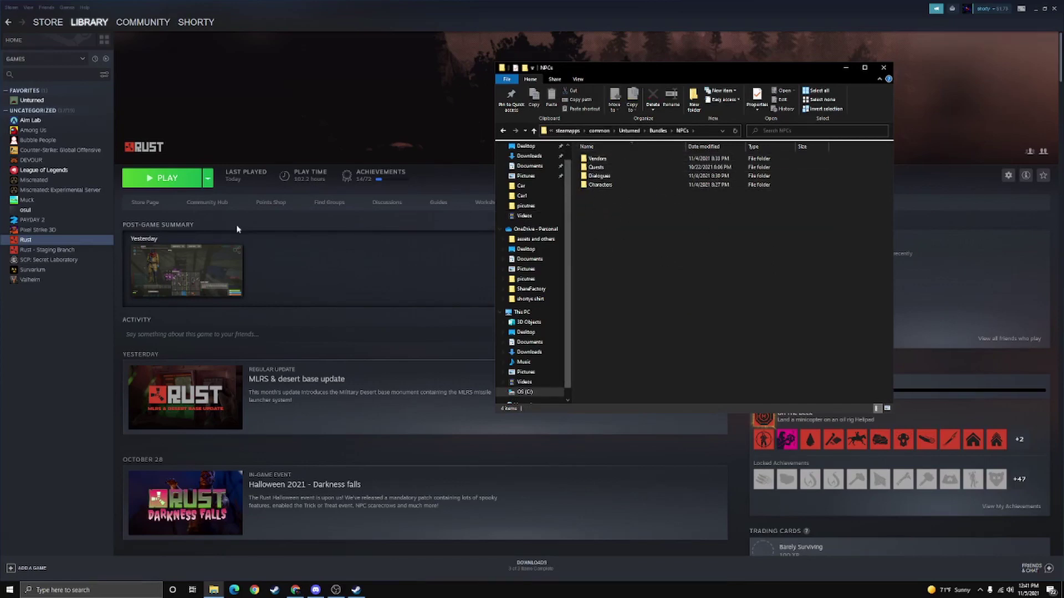
right_click(53, 100)
mouse_move(75, 141)
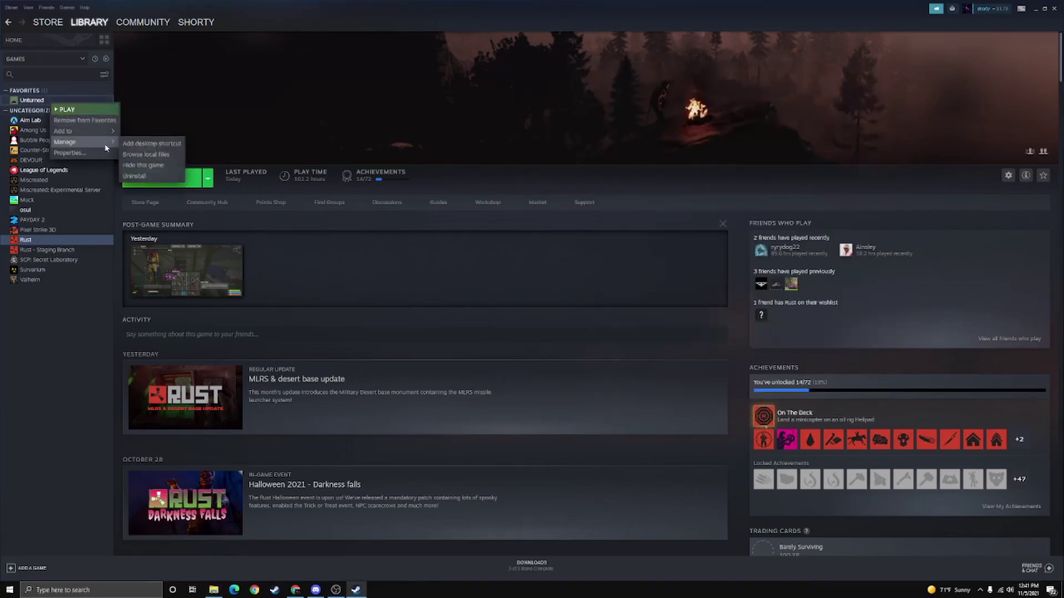
left_click(280, 234)
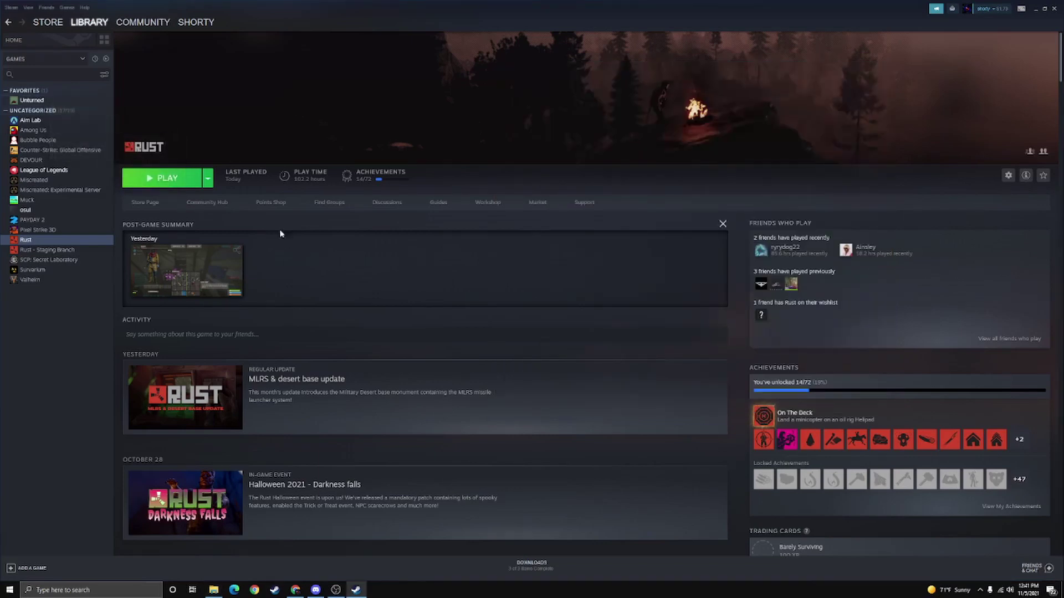
Open a second Unturned local files window from Steam and move it left.
right_click(18, 101)
mouse_move(28, 141)
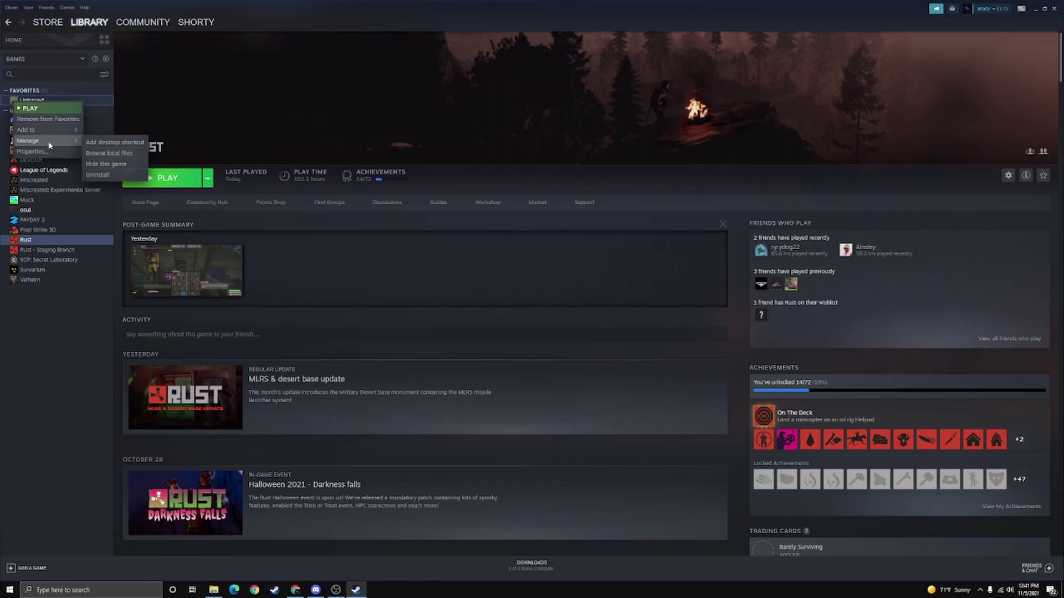
left_click(103, 157)
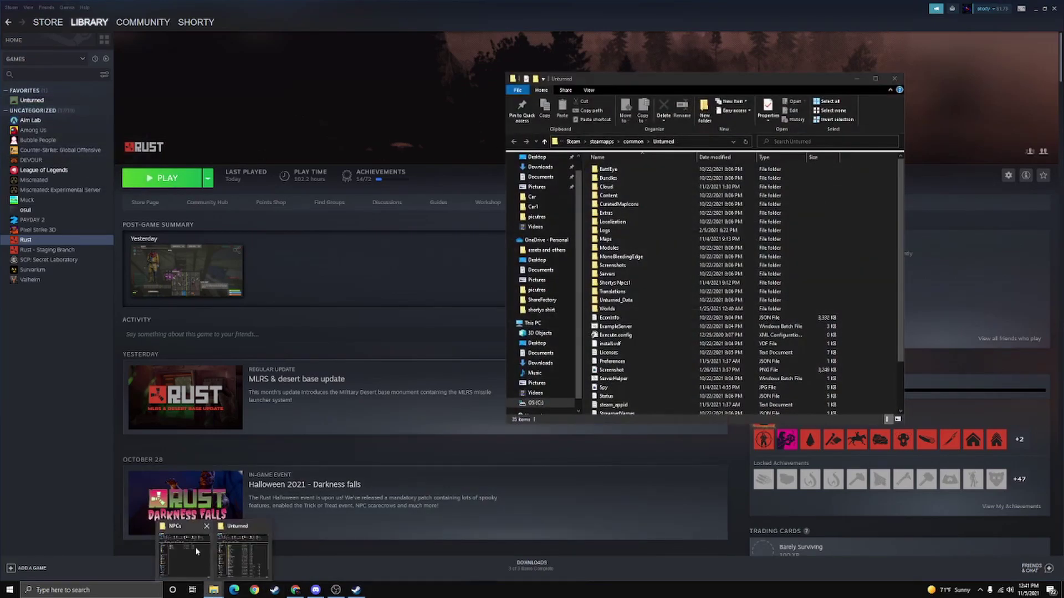
left_click(229, 555)
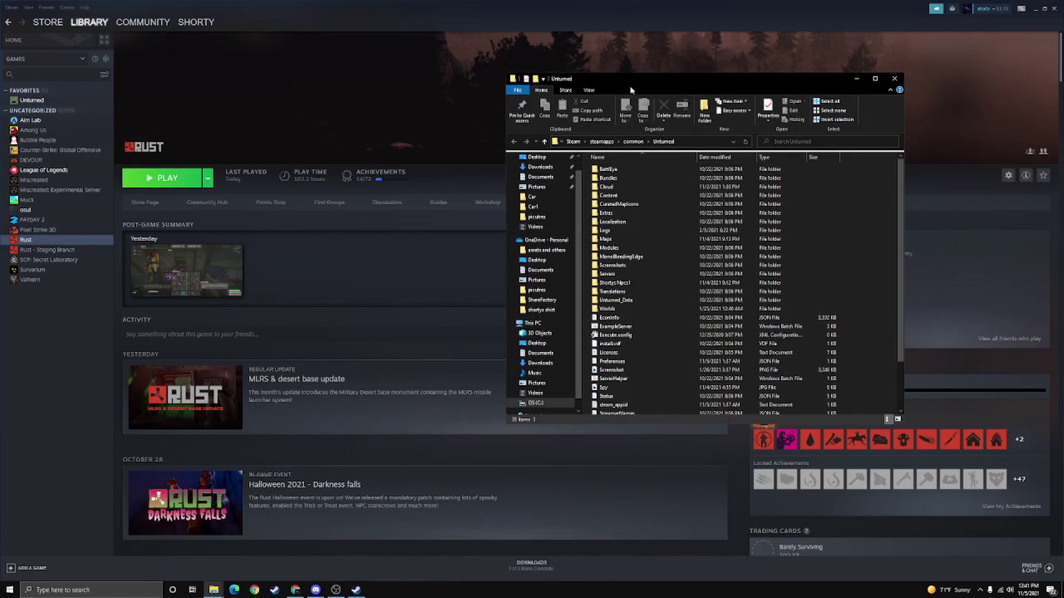
left_click_drag(633, 89, 249, 87)
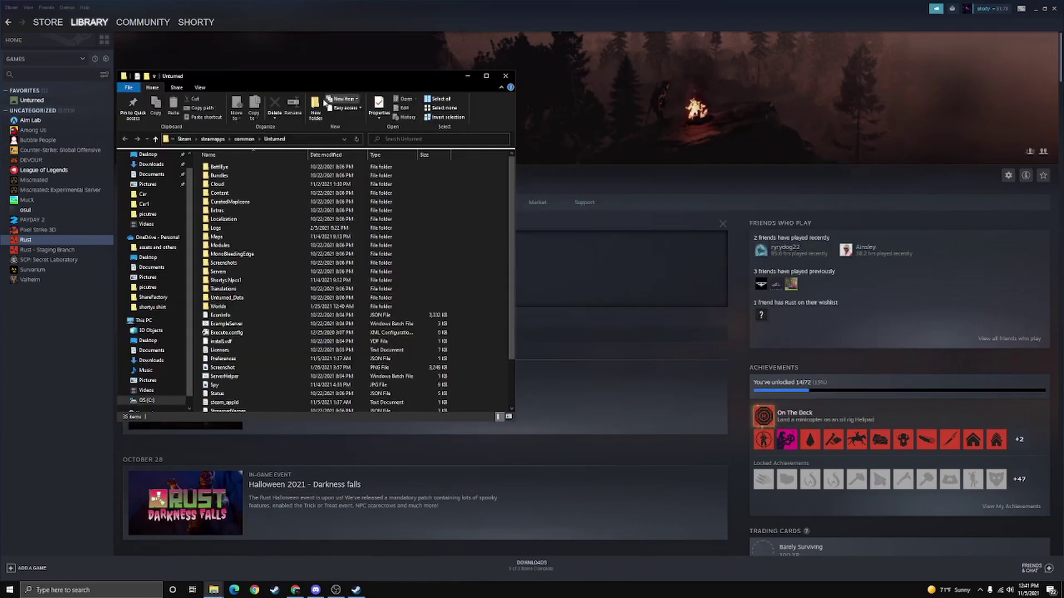
Open the Shortys Npcs1 folder and its Characters subfolder in the left window.
mouse_move(214, 590)
left_click(185, 548)
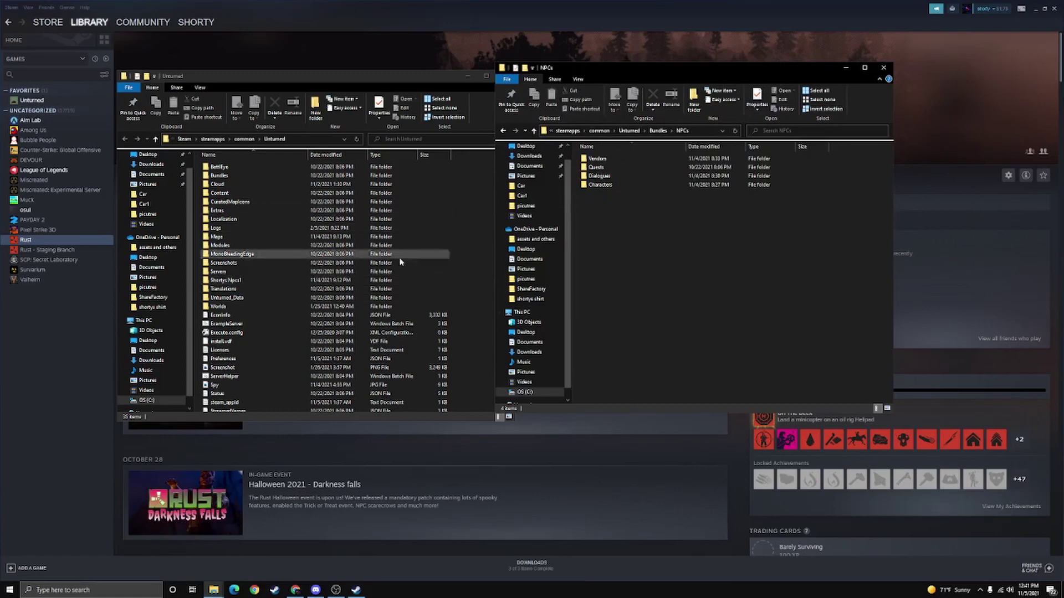
double_click(247, 283)
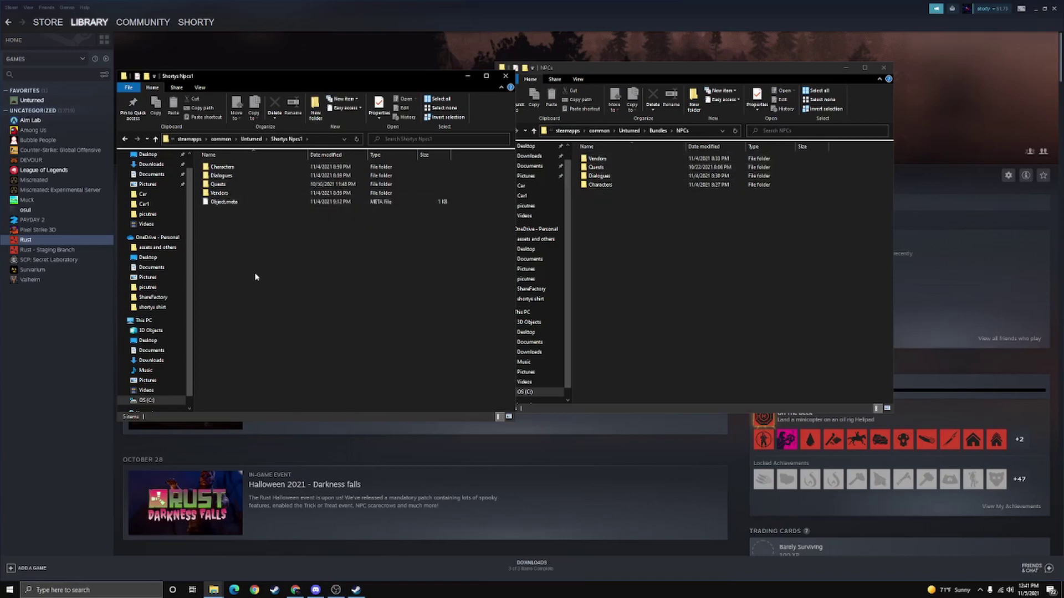
double_click(222, 168)
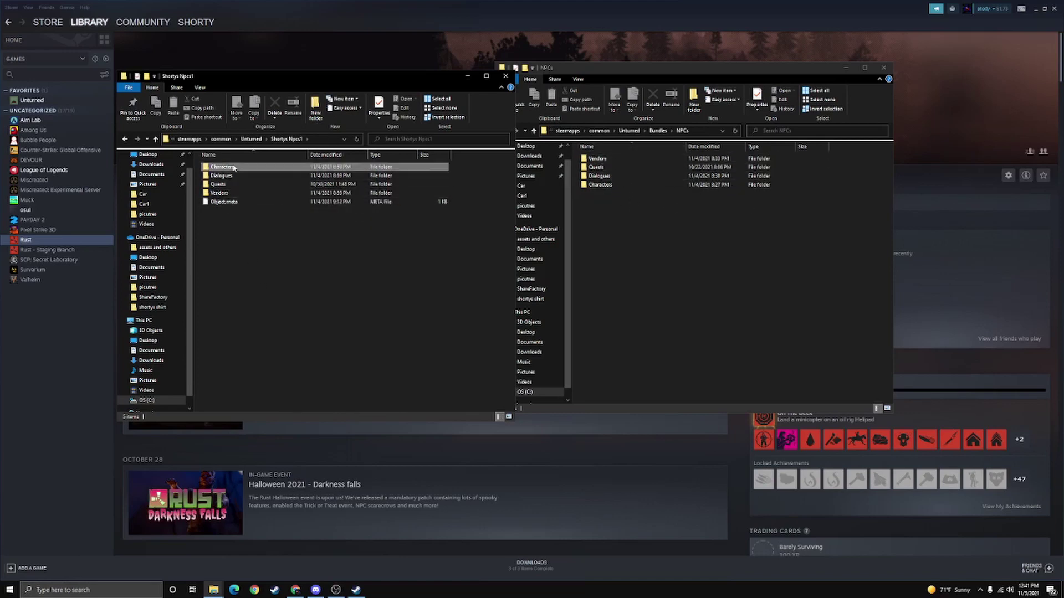
left_click(125, 140)
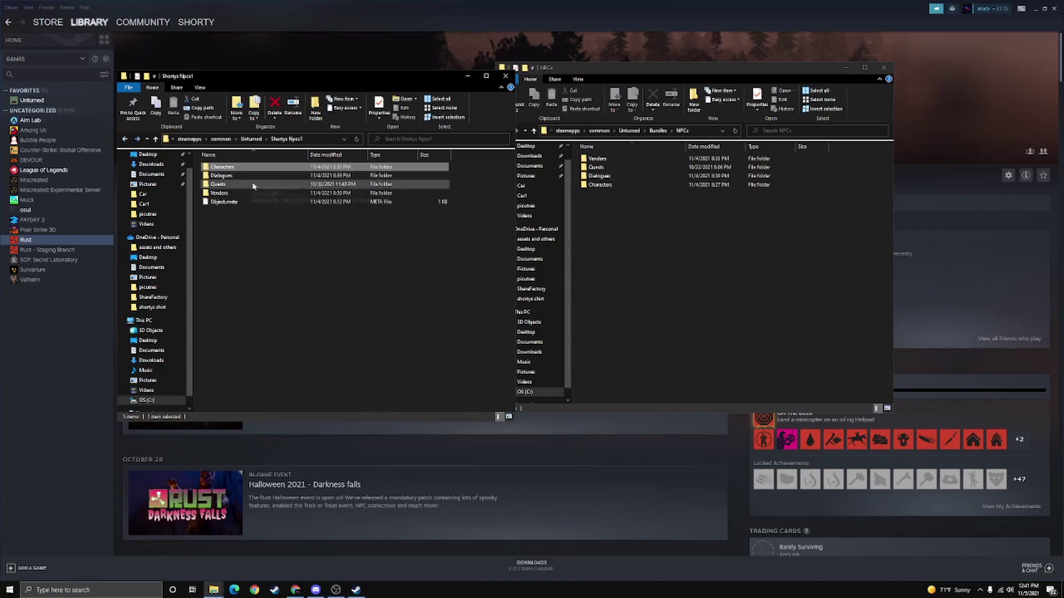
double_click(223, 169)
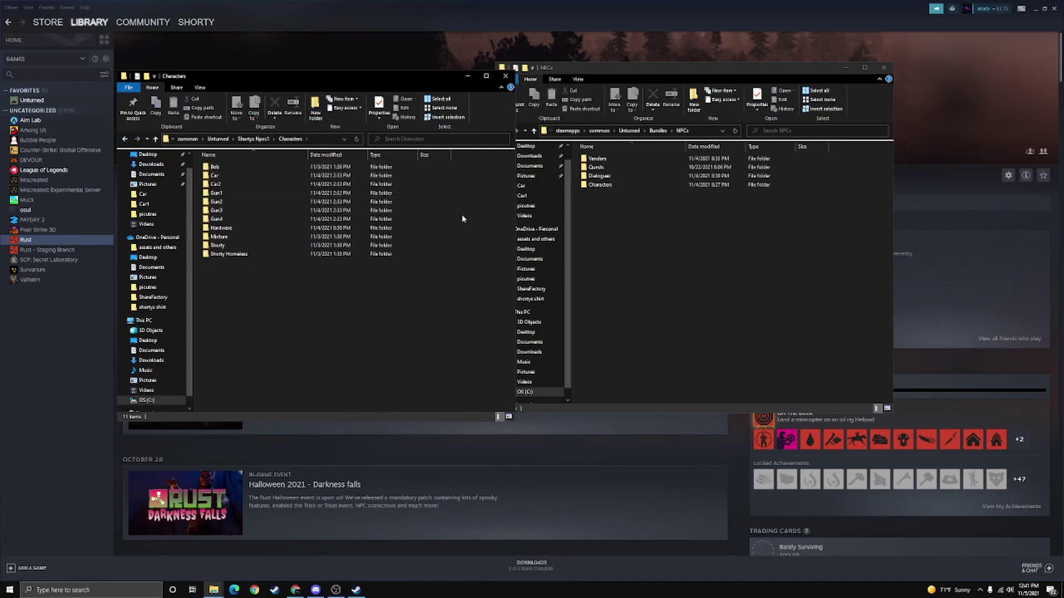
Check the NPCs window's Characters folder, then go up to Shortys Npcs1.
double_click(600, 184)
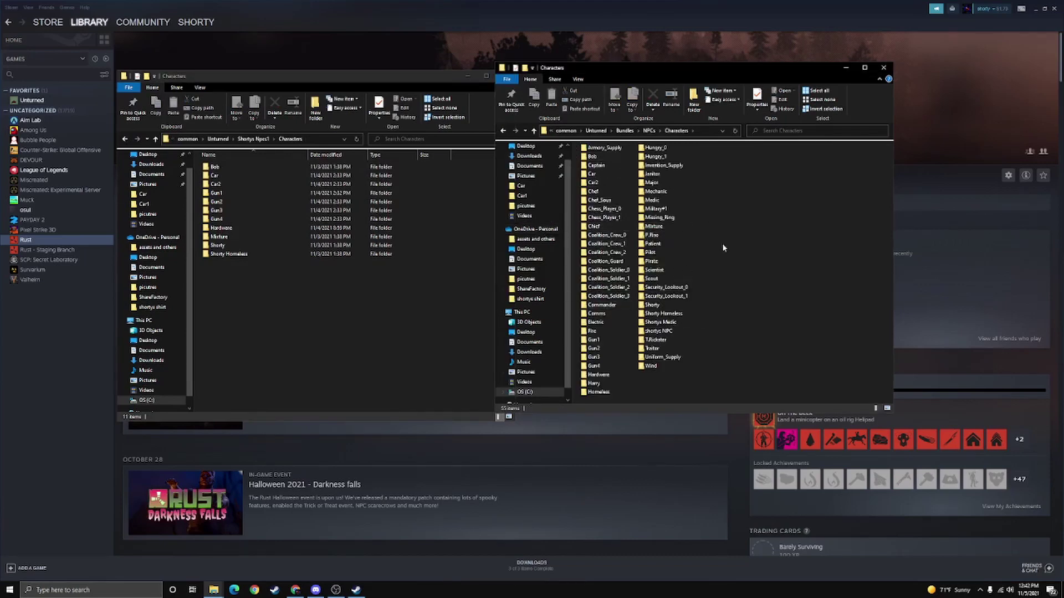
mouse_move(525, 146)
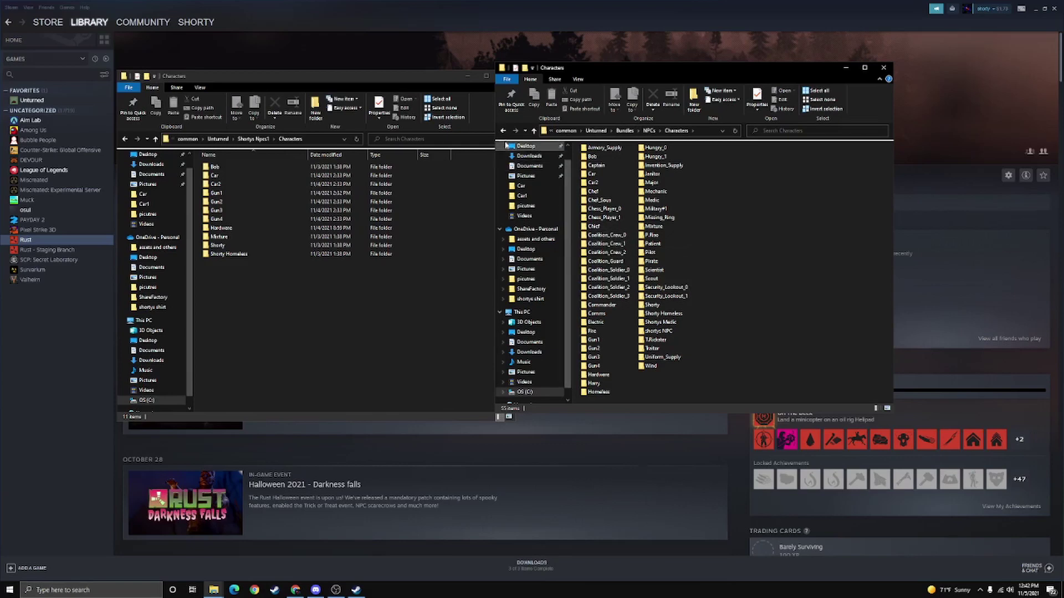
left_click(503, 130)
left_click(262, 305)
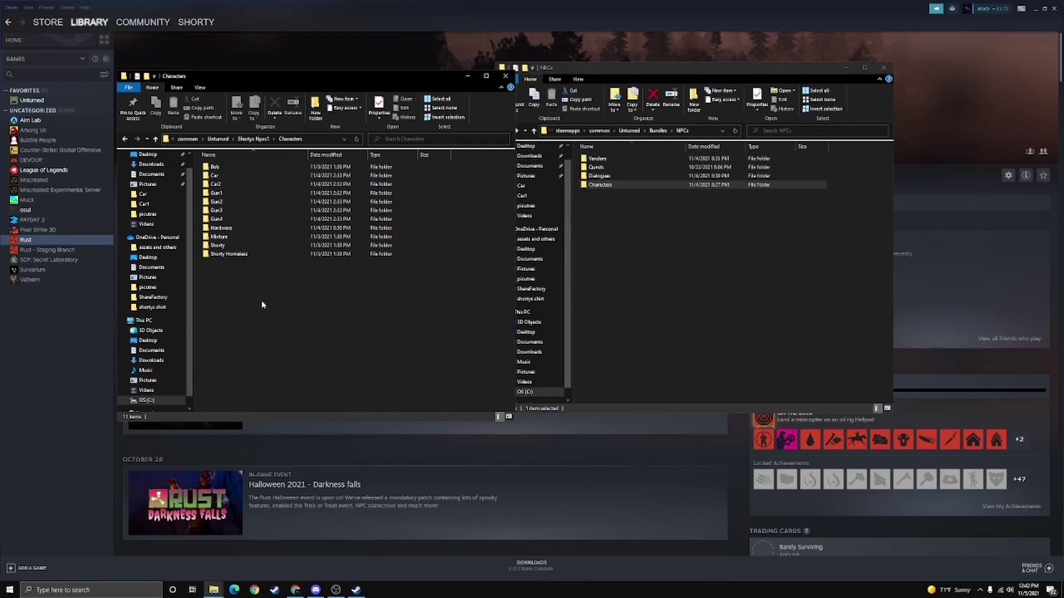
left_click_drag(218, 285, 447, 354)
left_click(155, 139)
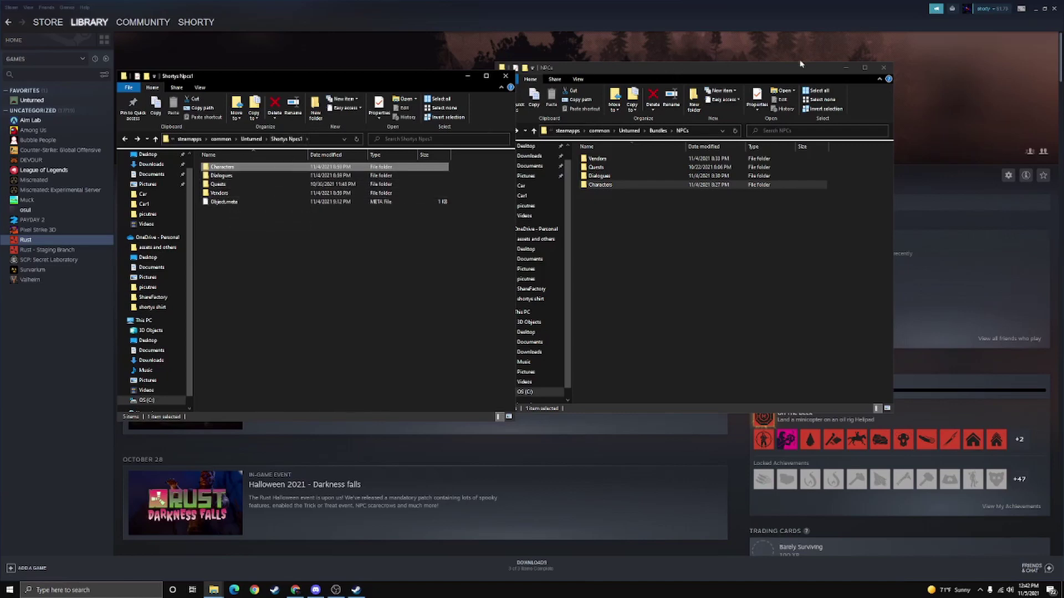
Close the NPCs window, reopen Shortys Npcs1, select its full path, and minimize Explorer.
left_click(886, 68)
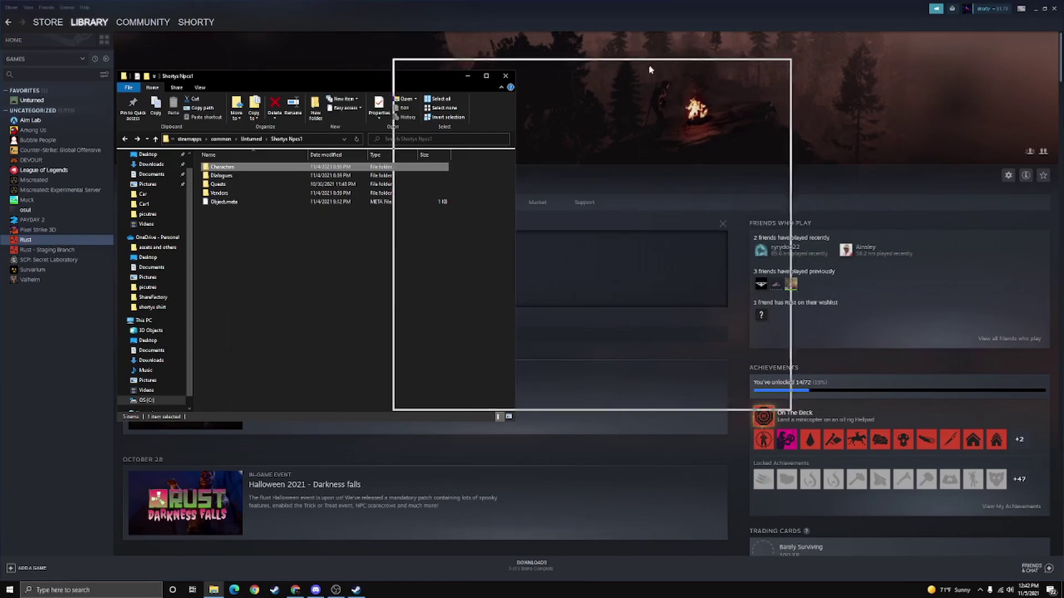
left_click_drag(374, 81, 649, 70)
left_click(400, 131)
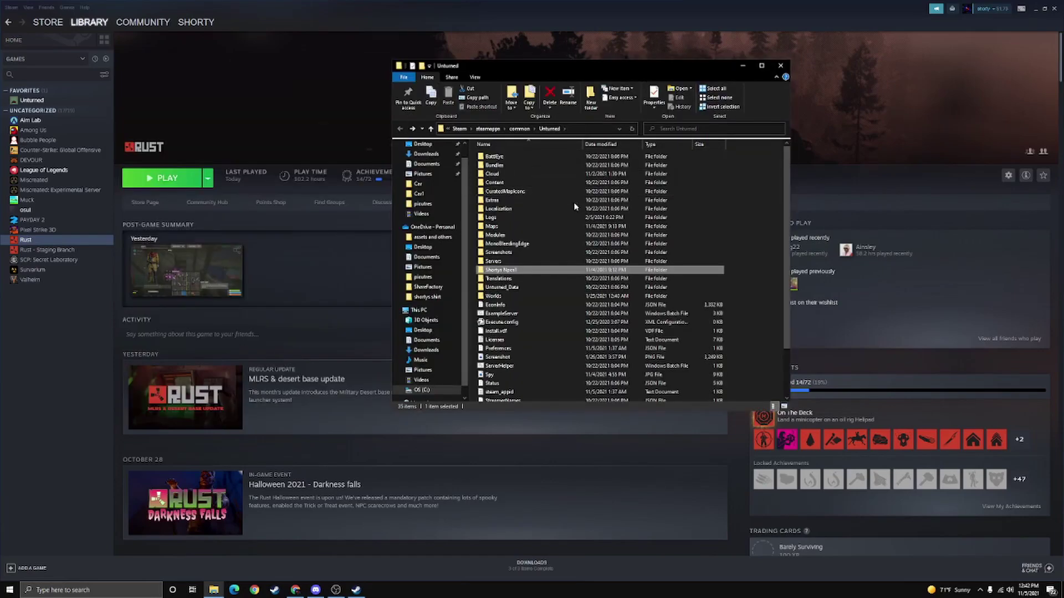
double_click(502, 271)
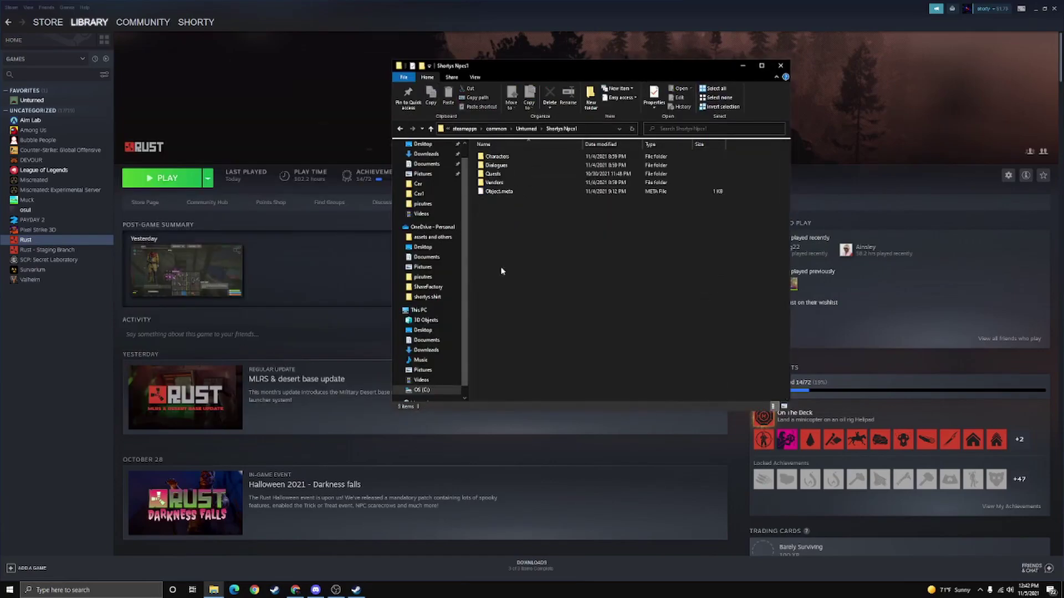
left_click(588, 129)
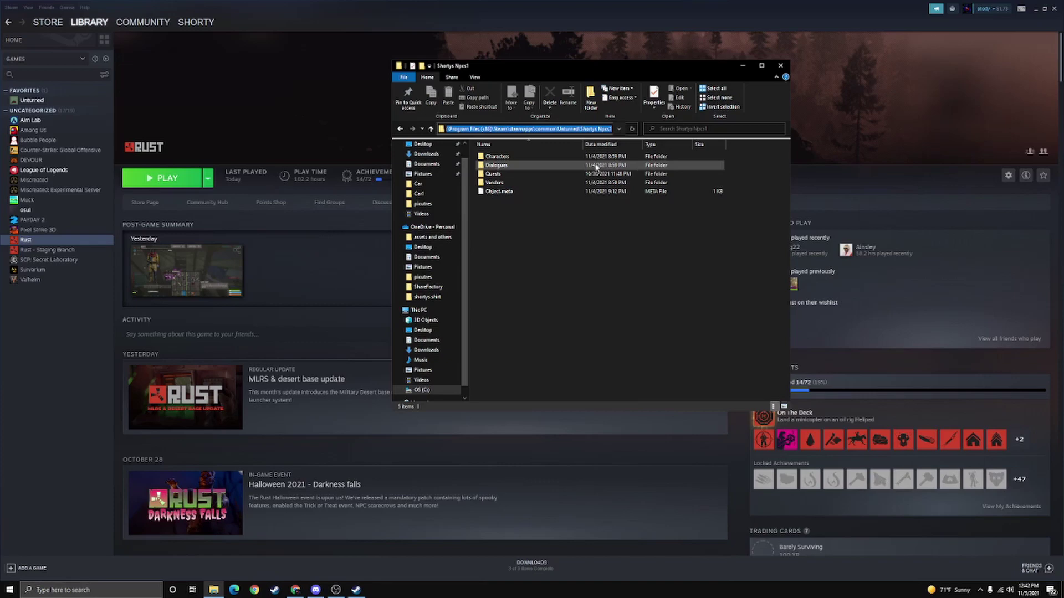
left_click(742, 70)
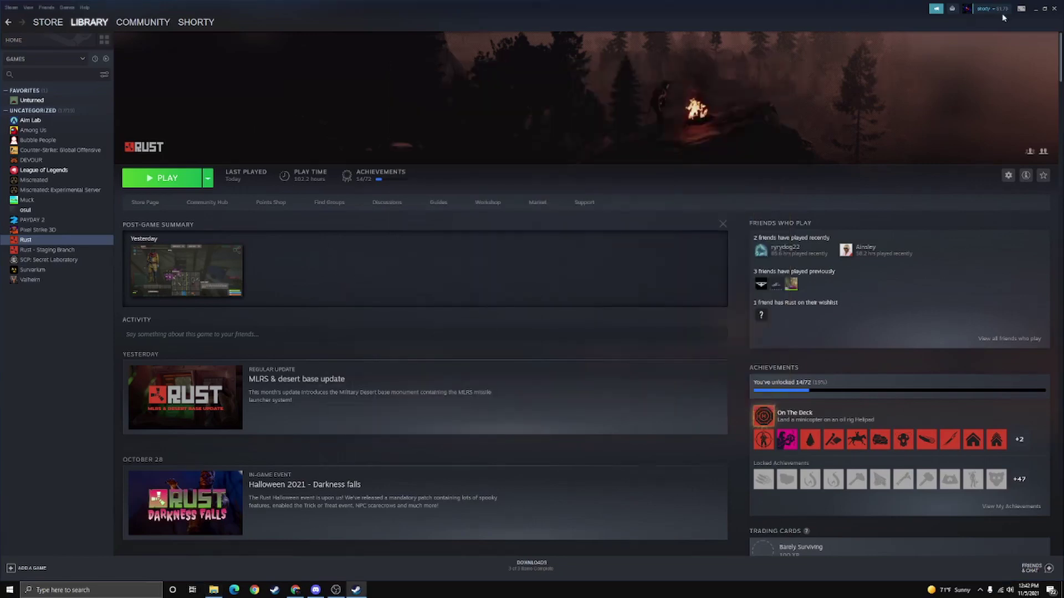
Close Steam, launch Unturned from the desktop, and open Workshop > Submit.
left_click(1055, 10)
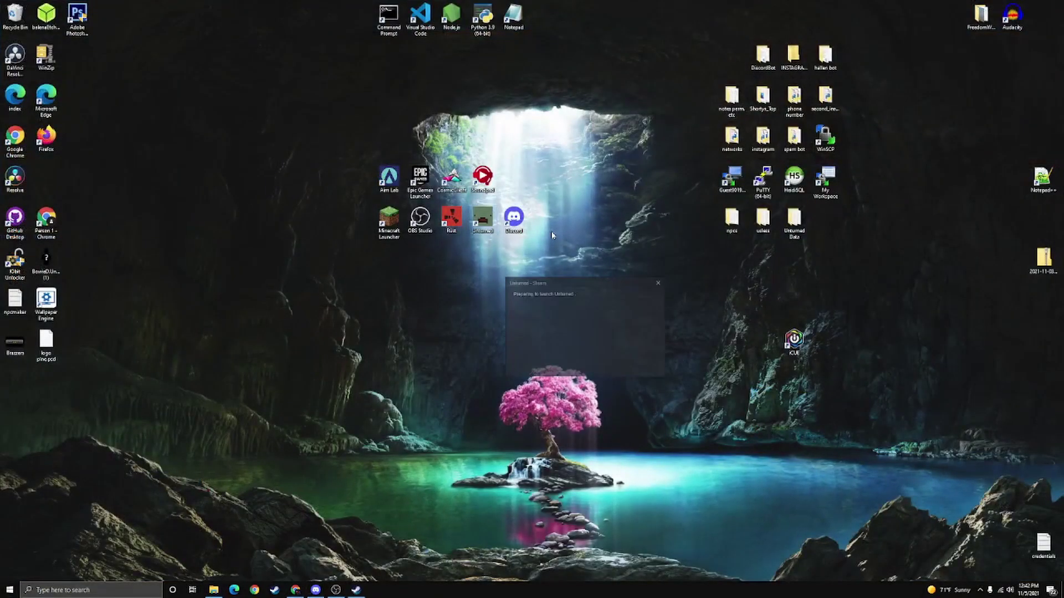
double_click(492, 225)
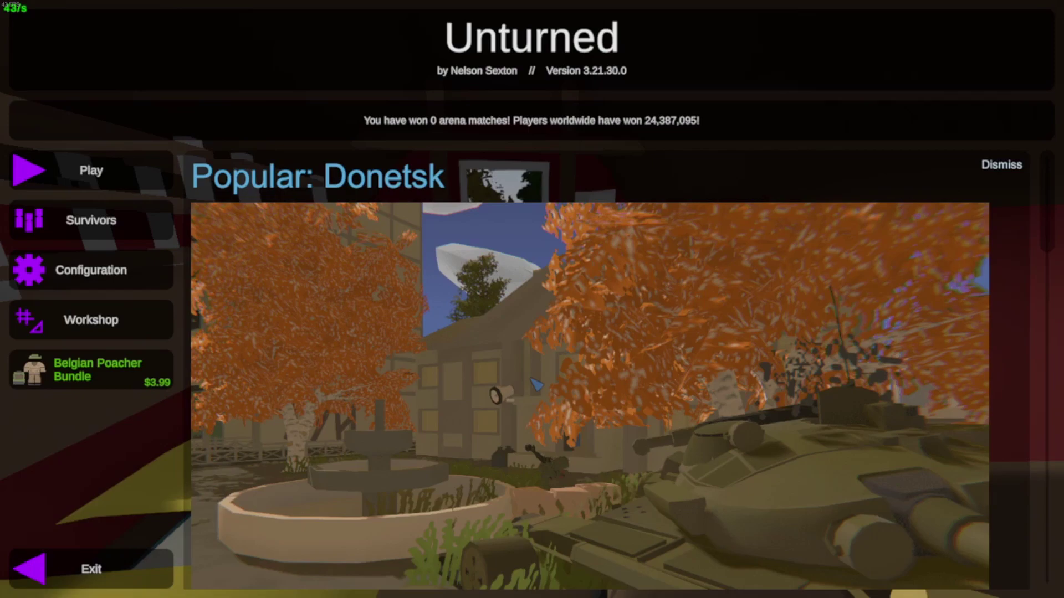
left_click(154, 325)
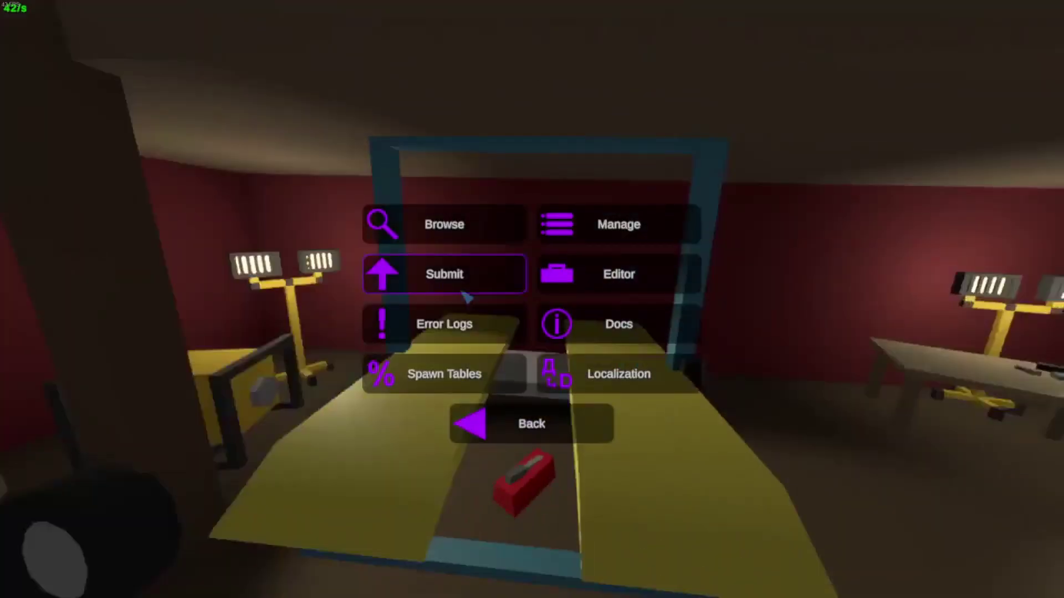
left_click(498, 279)
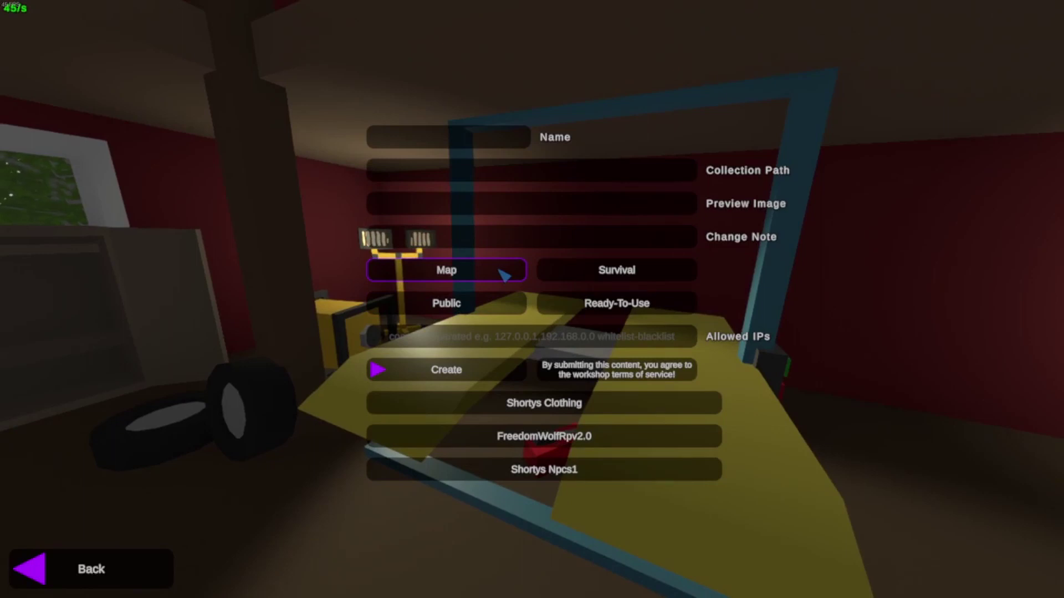
Paste the Shortys Npcs1 path as the collection path and name the item 'Shorty npc2'.
left_click(525, 178)
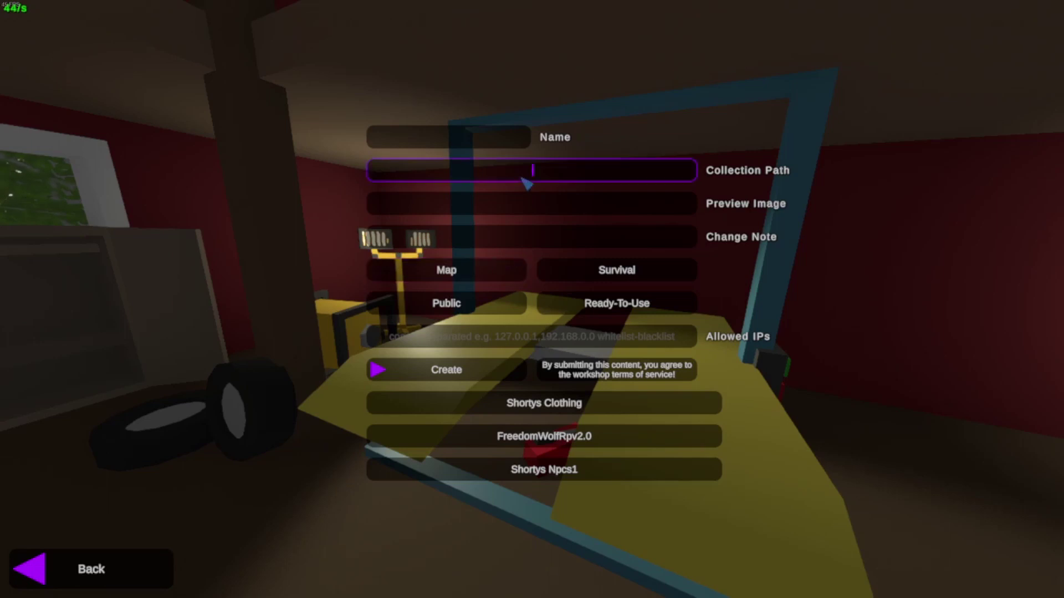
key("ctrl+v")
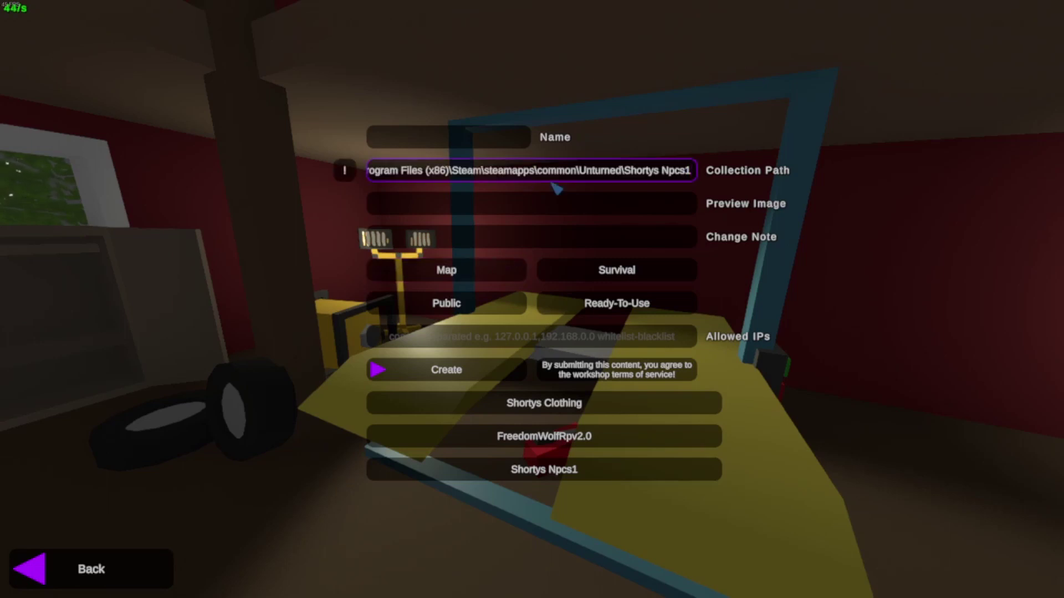
type("/")
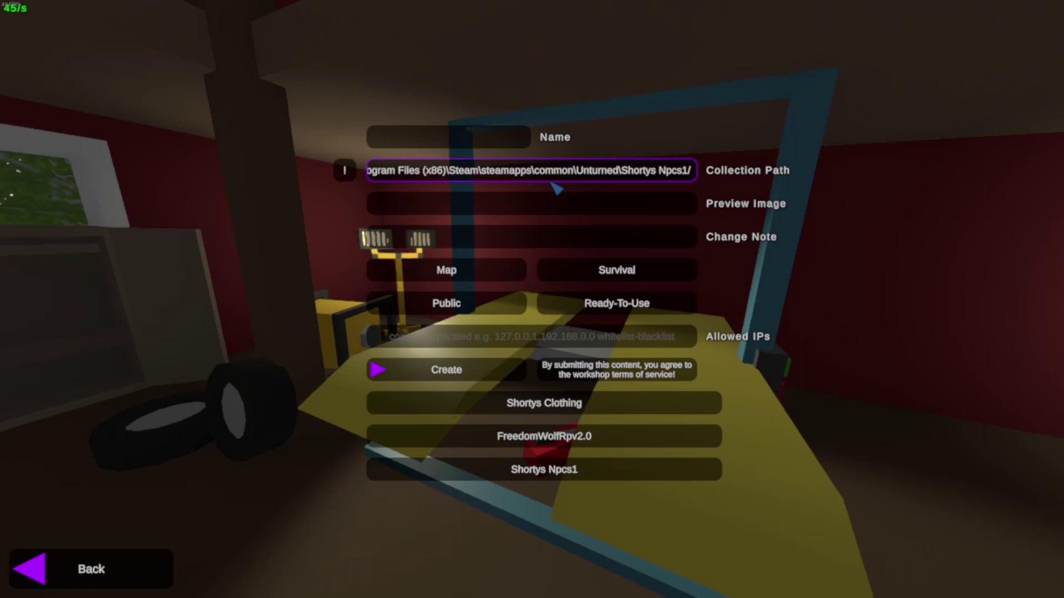
left_click(484, 143)
type("Sho")
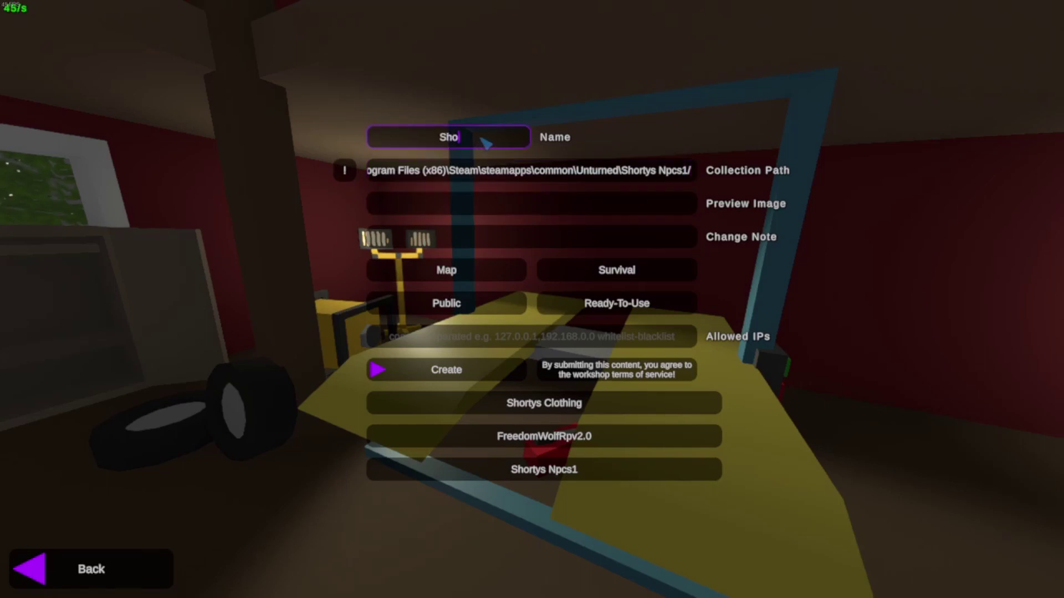
type("rty np")
type("c2")
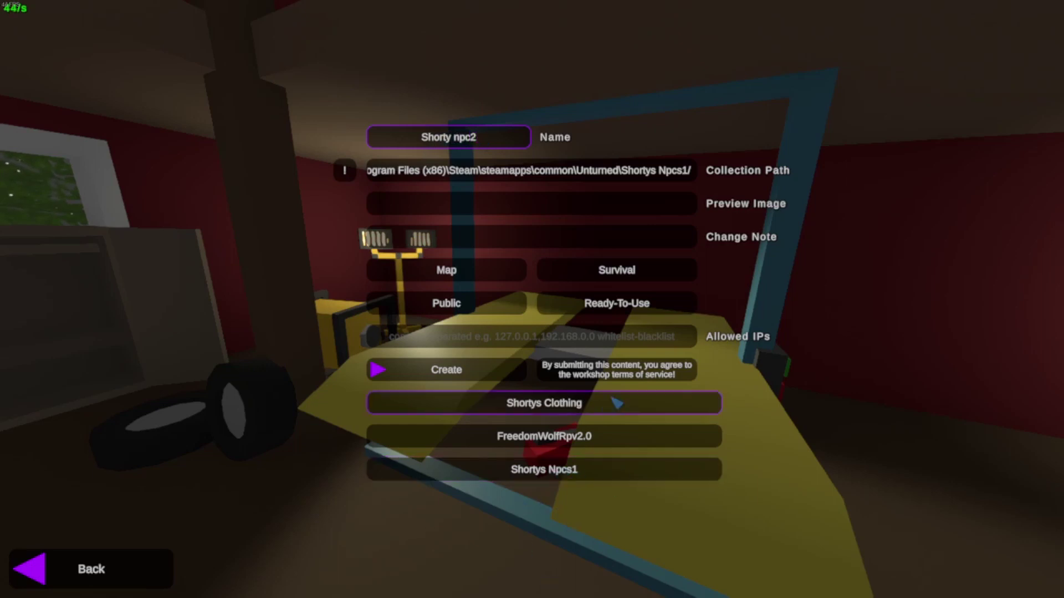
Open the pictures folder in File Explorer and show the help image's Properties.
left_click(477, 208)
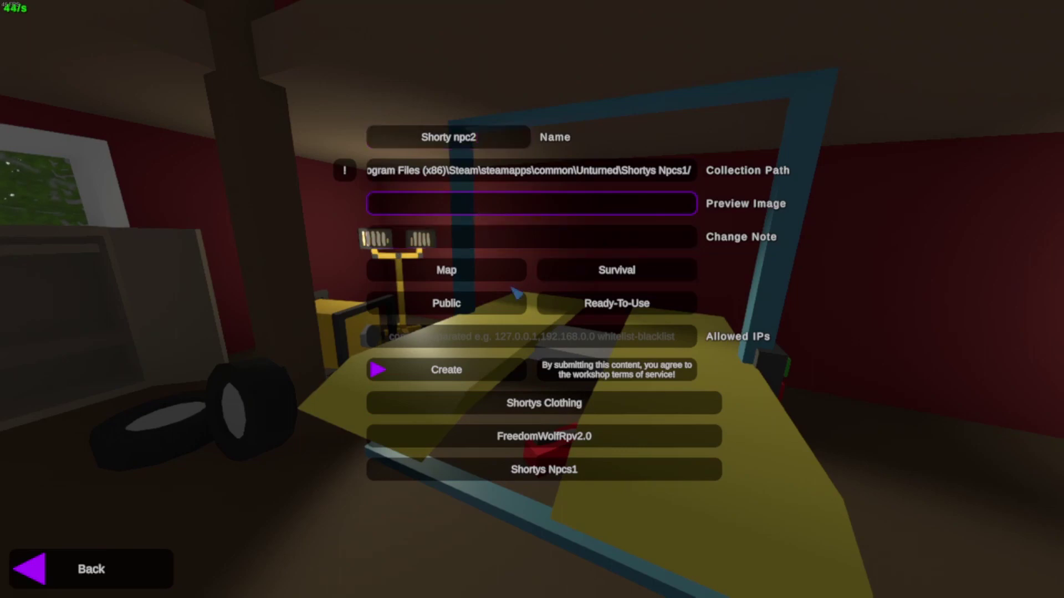
key("super")
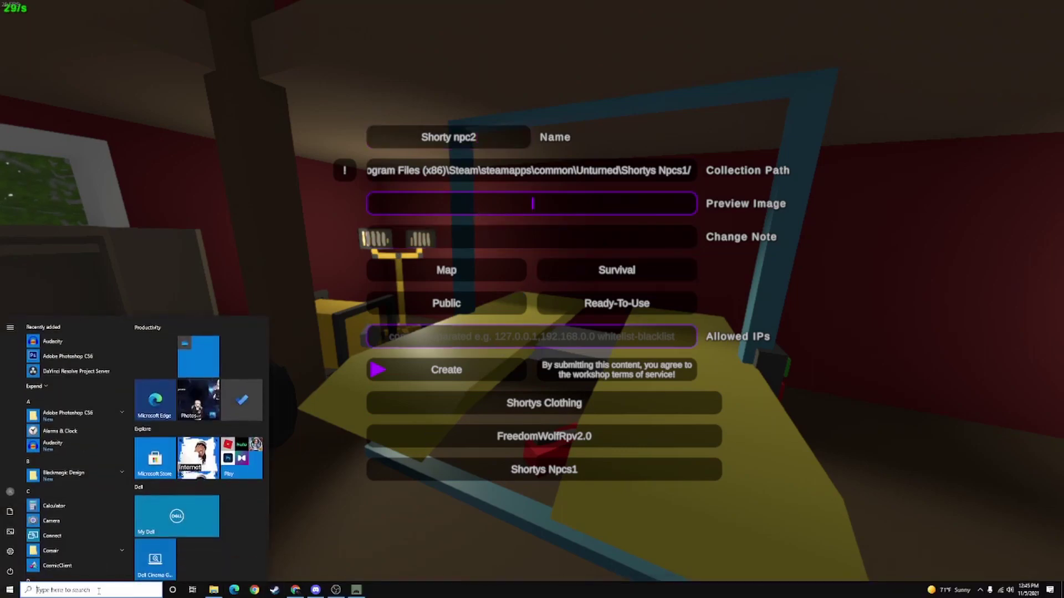
left_click(214, 590)
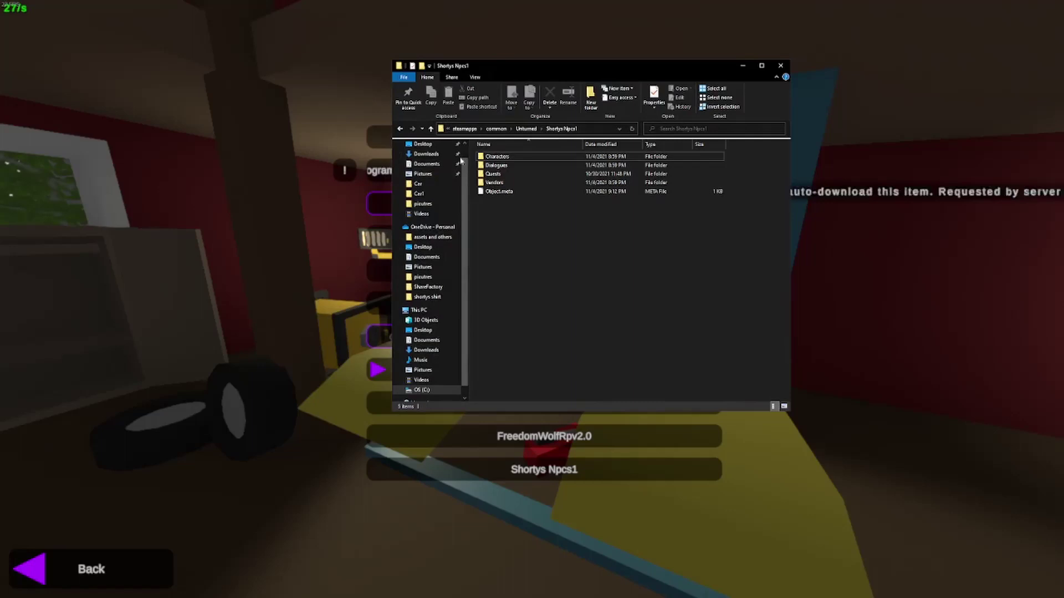
left_click(422, 204)
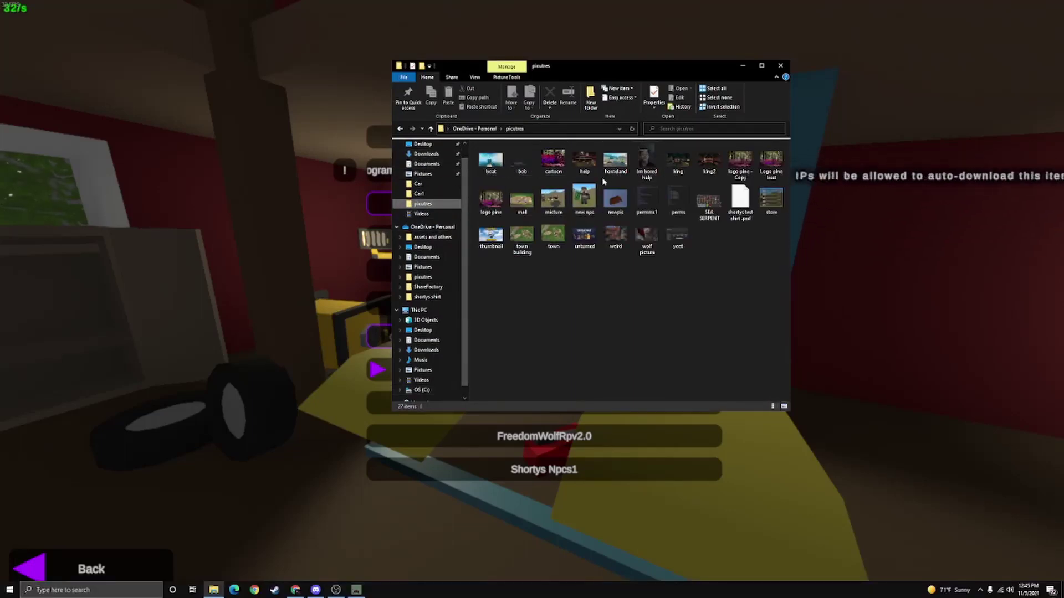
right_click(586, 161)
left_click(614, 459)
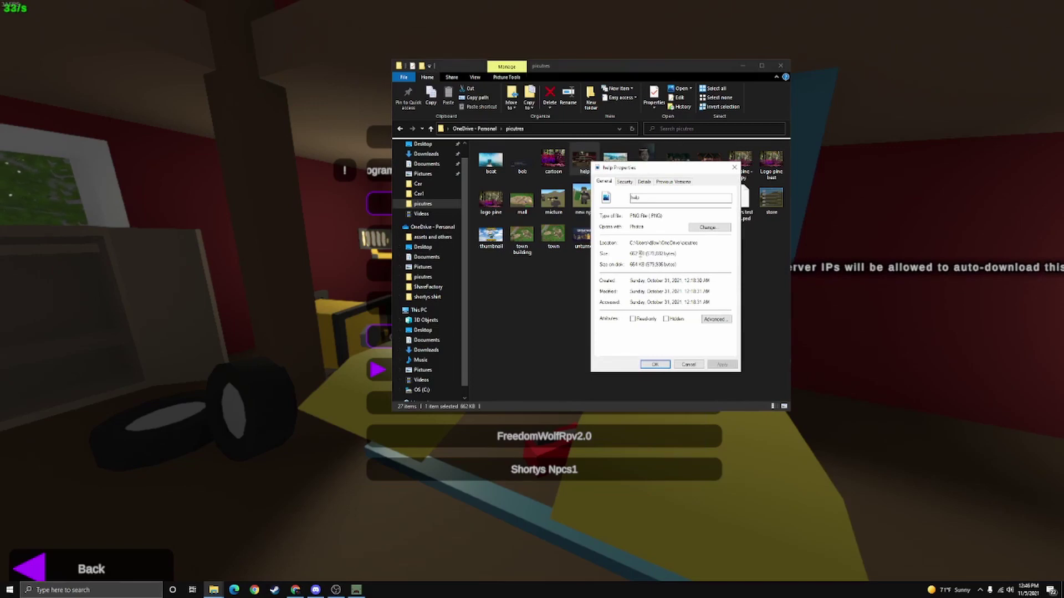
Copy the help image's folder location, close Properties, and return to the preview image field.
double_click(631, 244)
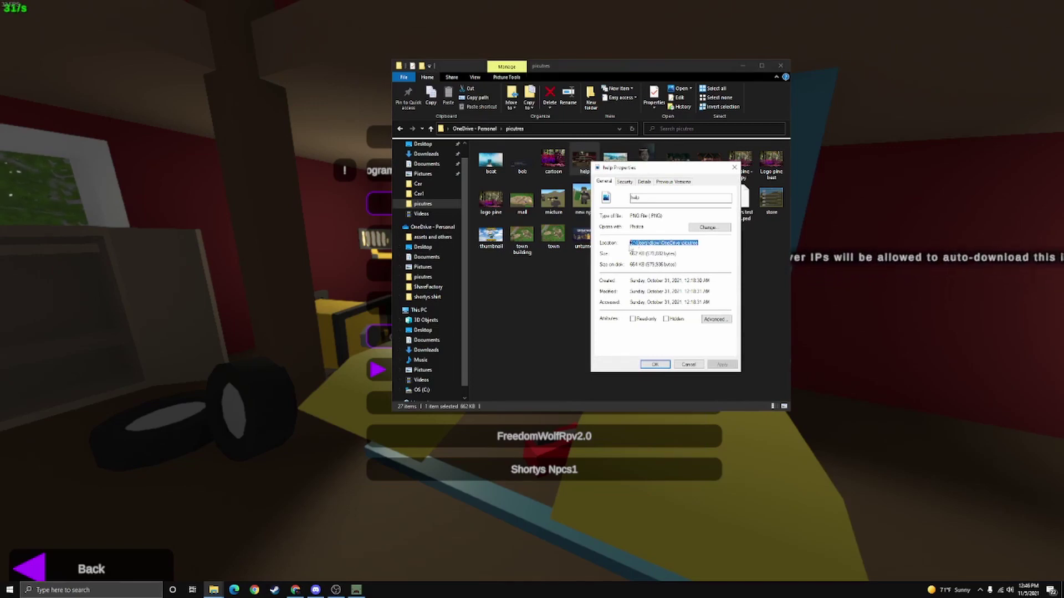
right_click(650, 241)
left_click(731, 268)
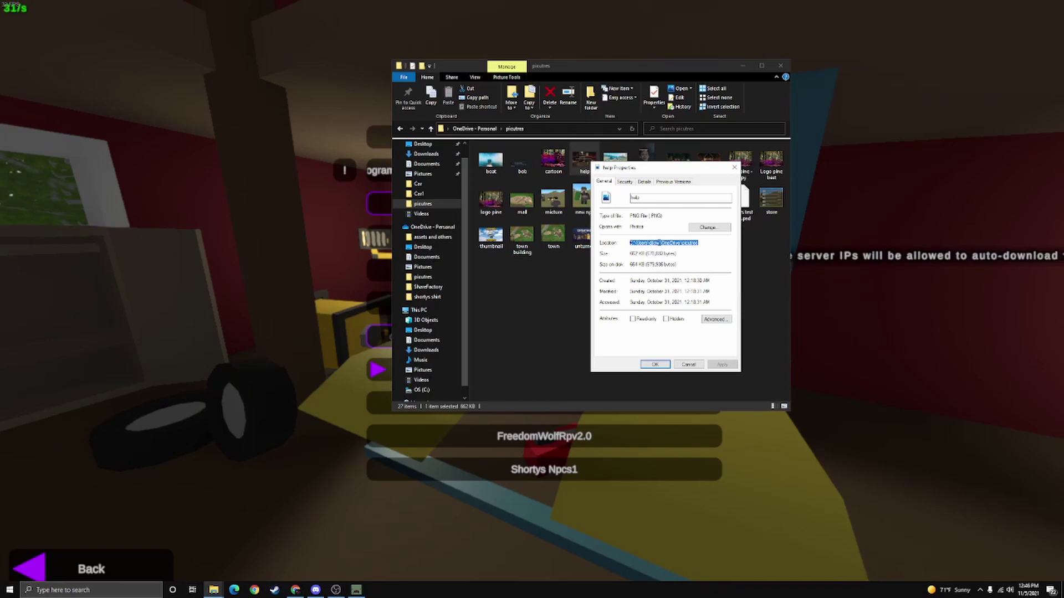
left_click(735, 168)
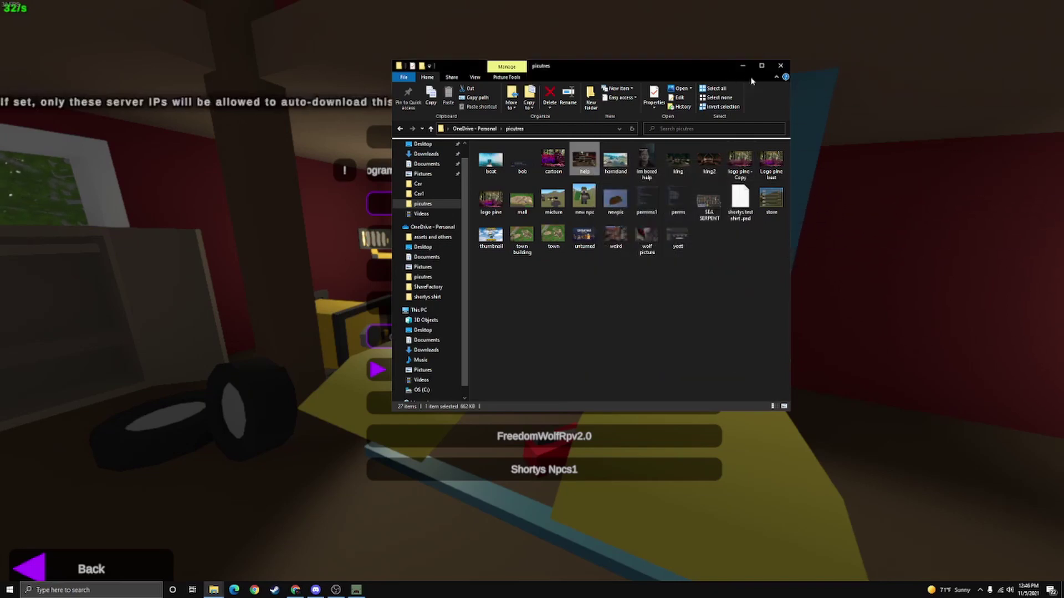
left_click(510, 209)
Paste the pictures folder path into Preview Image and correct it to point to help.PNG.
key("ctrl+v")
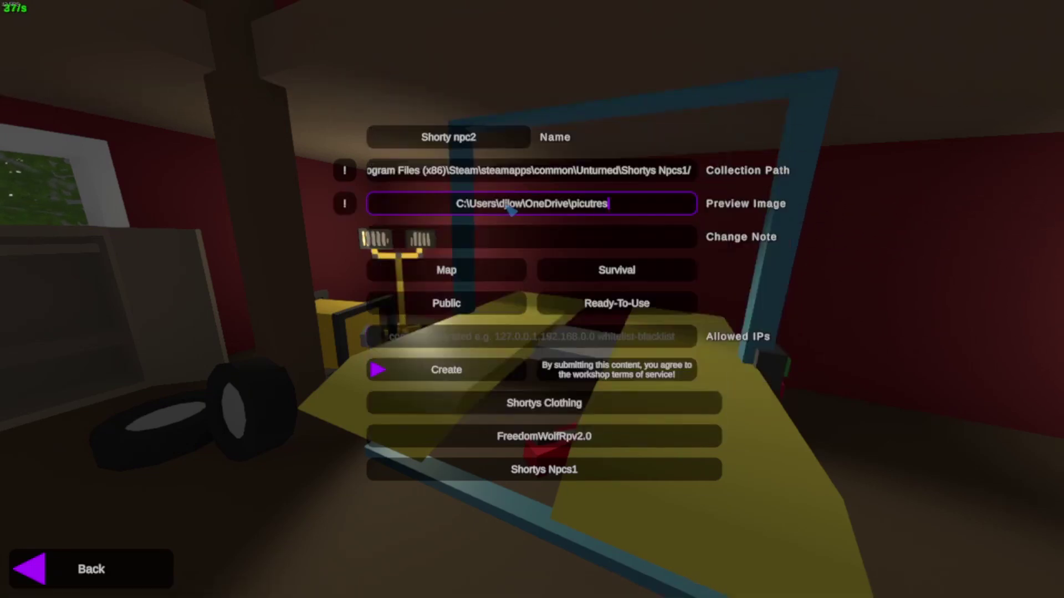
type("/")
key("super")
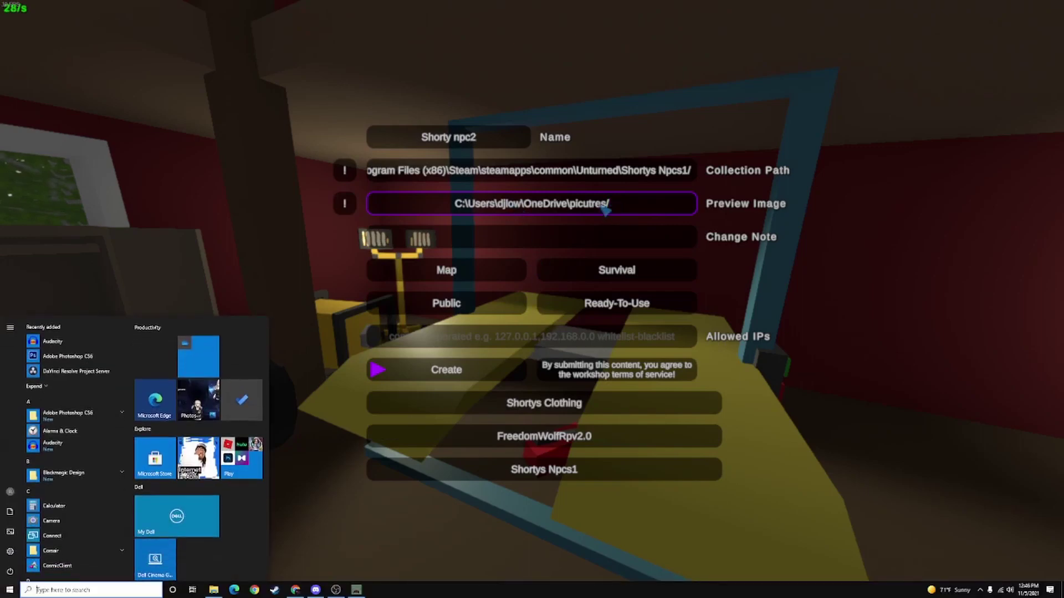
key("super")
key("BackSpace")
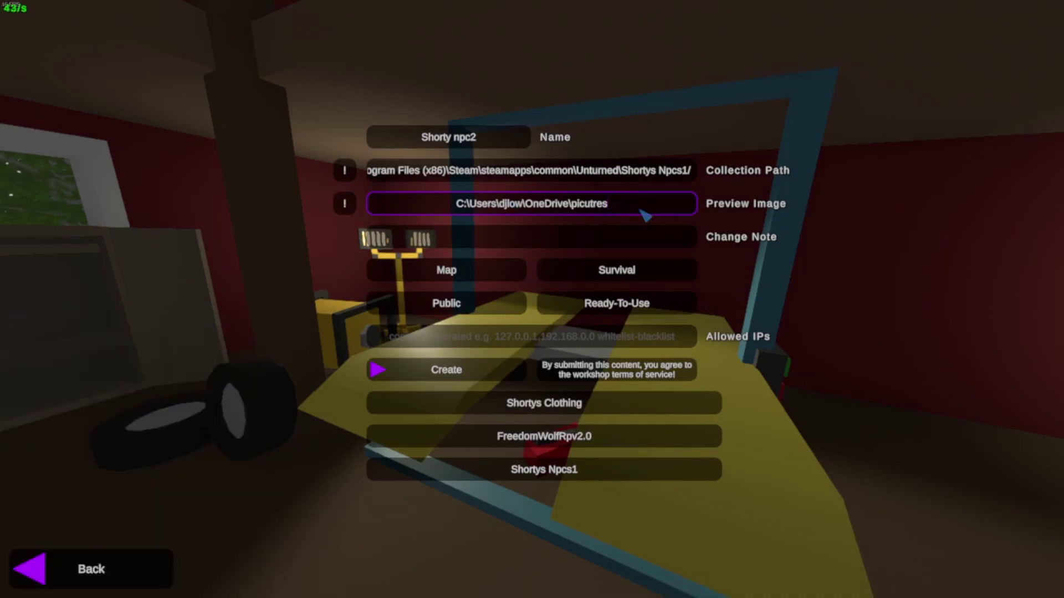
type("\\")
key("super")
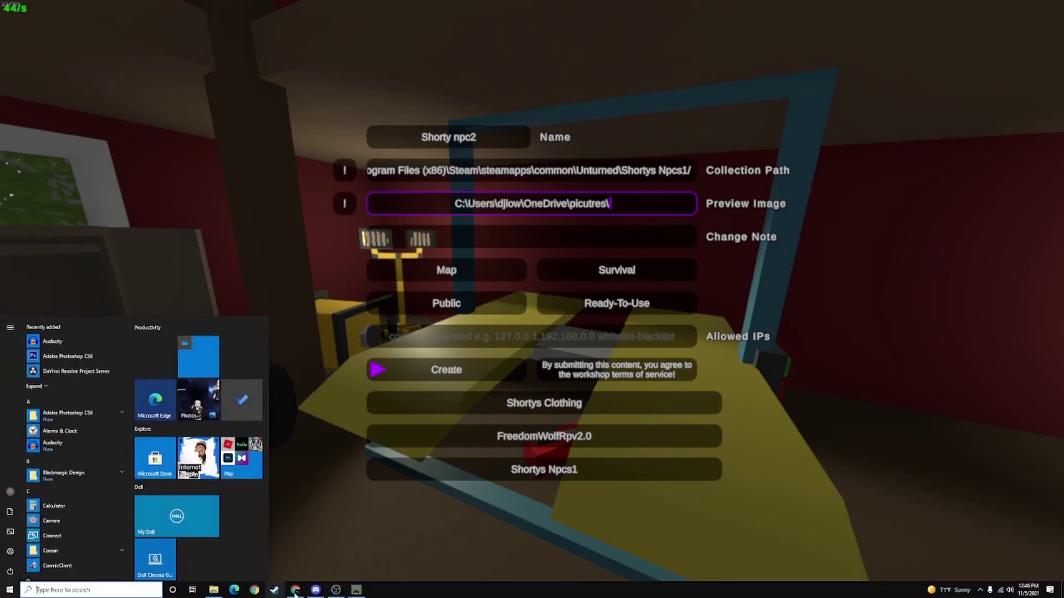
left_click(214, 590)
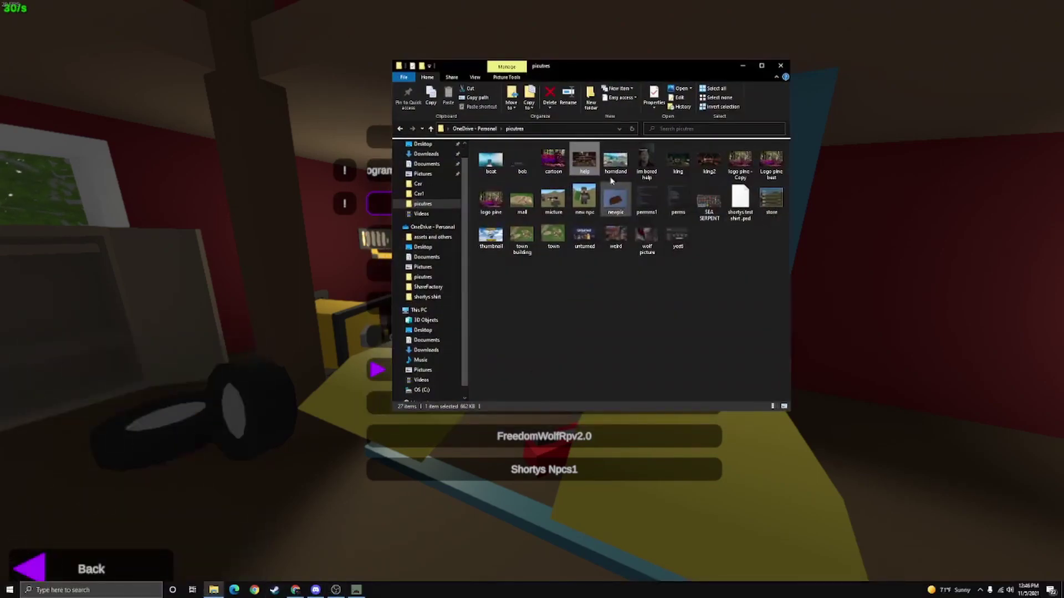
left_click(742, 65)
type("help")
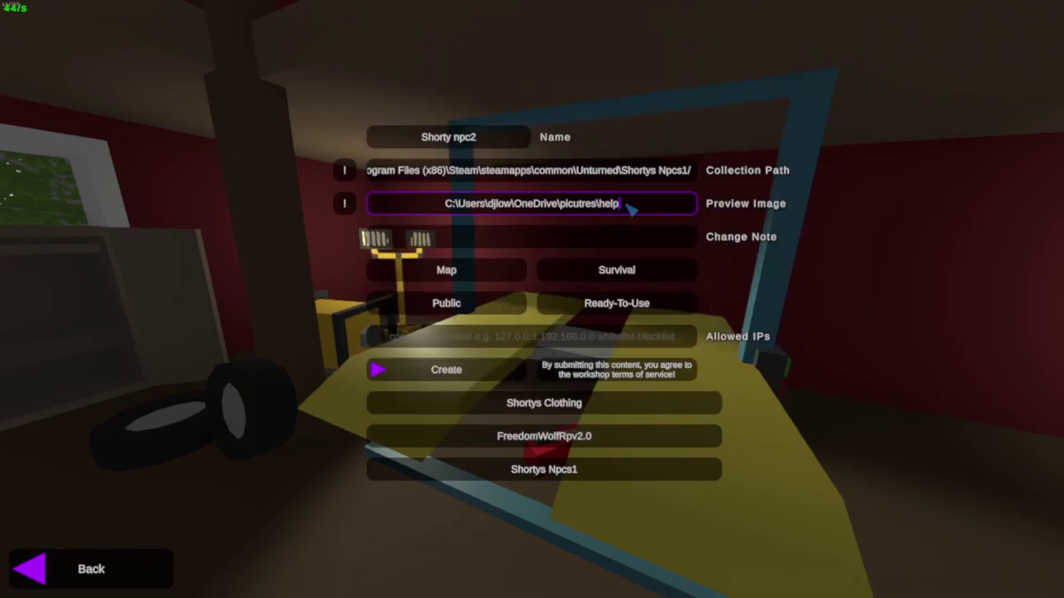
type(".J")
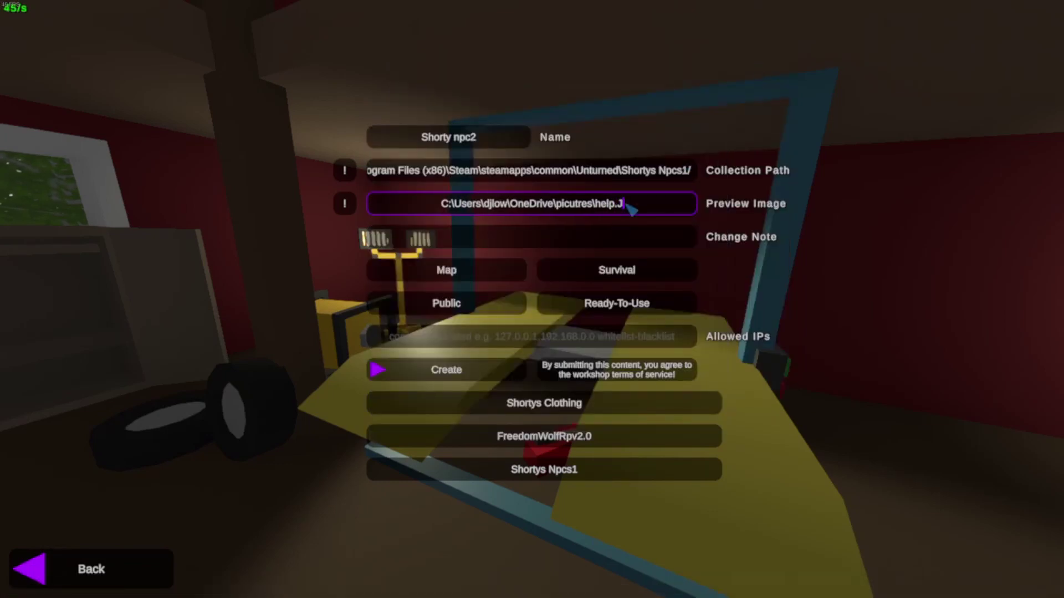
type("PG")
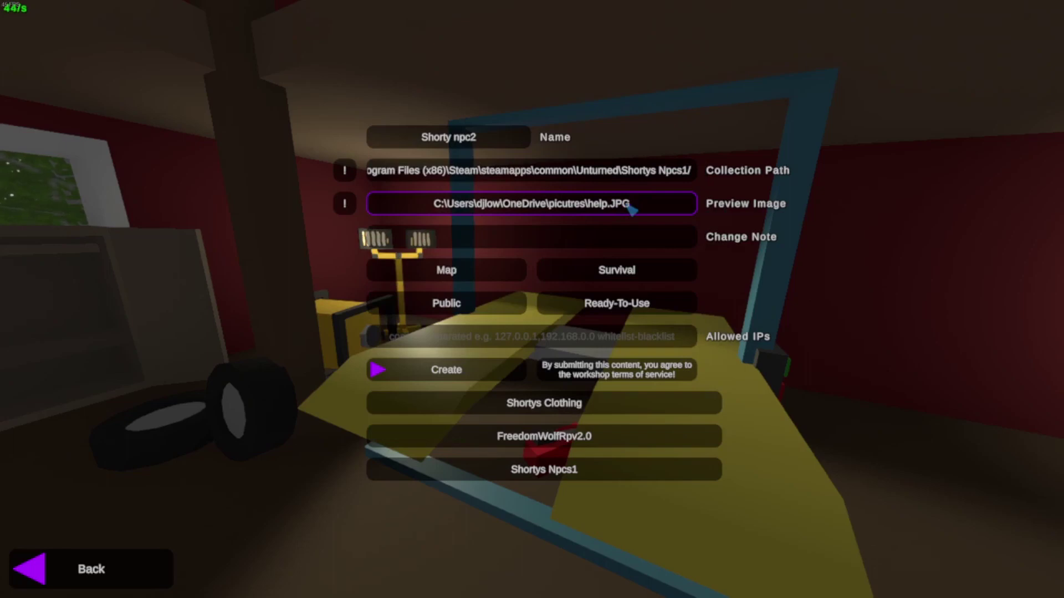
key("BackSpace")
key("BackSpace")
key("BackSpace")
type("PNG")
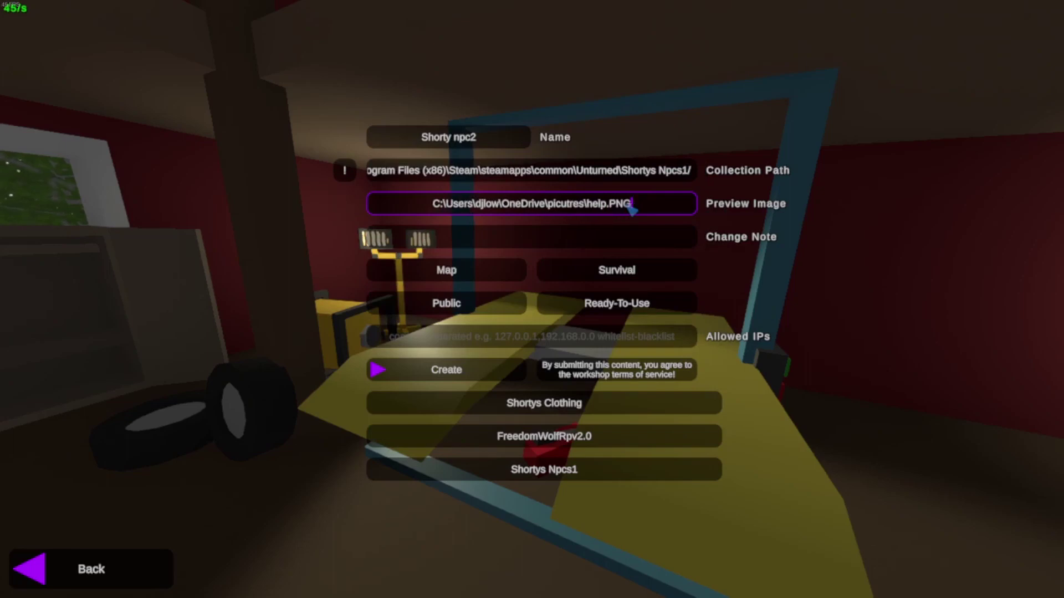
Set Shorty npc2's content type to Object with Model, then submit it to the Workshop.
left_click(509, 265)
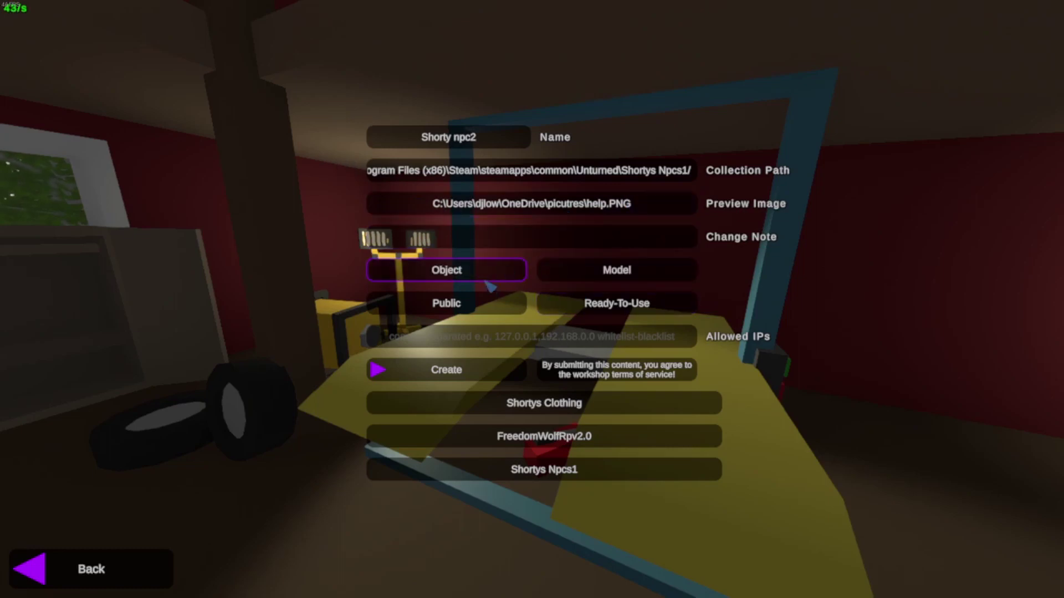
left_click(486, 279)
left_click(487, 280)
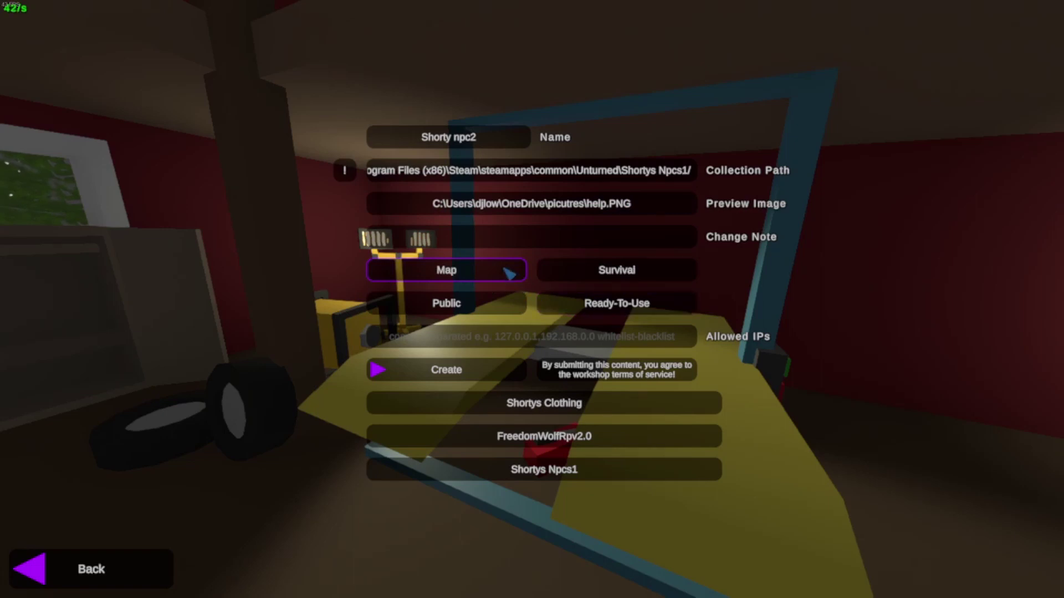
left_click(507, 274)
left_click(503, 281)
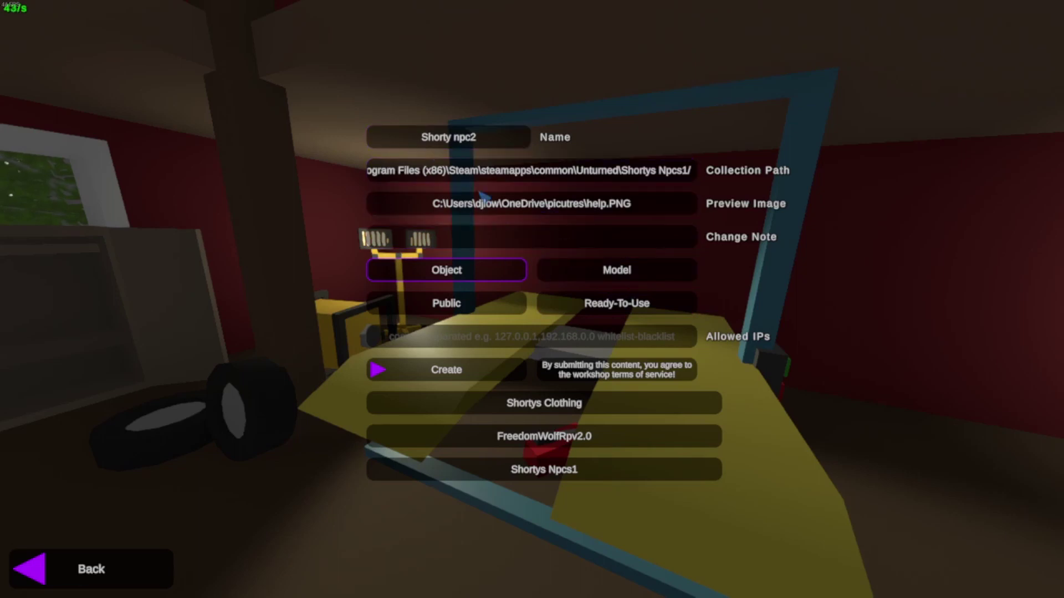
left_click(510, 378)
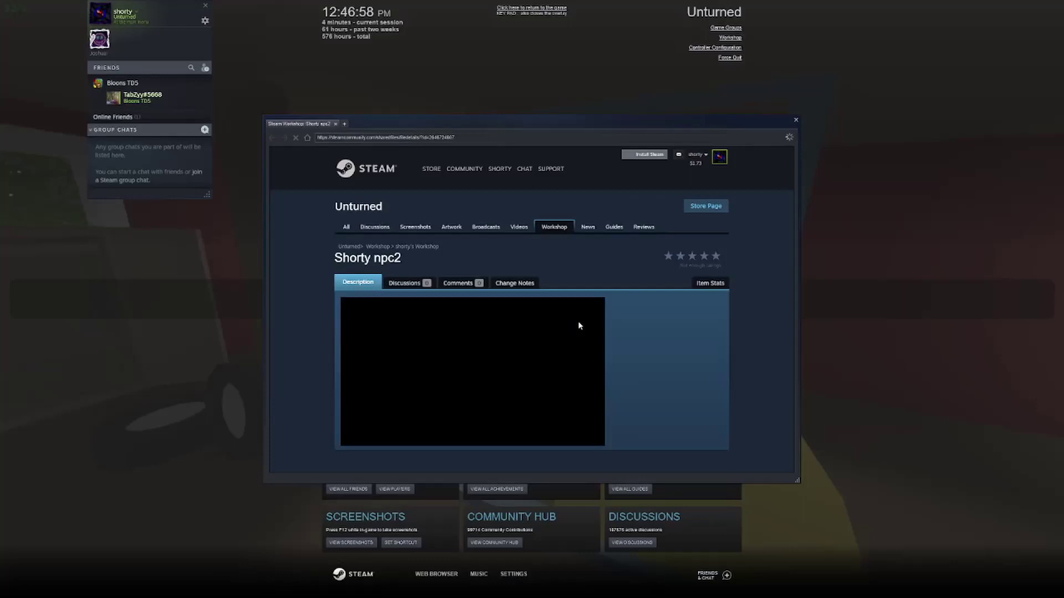
mouse_move(470, 371)
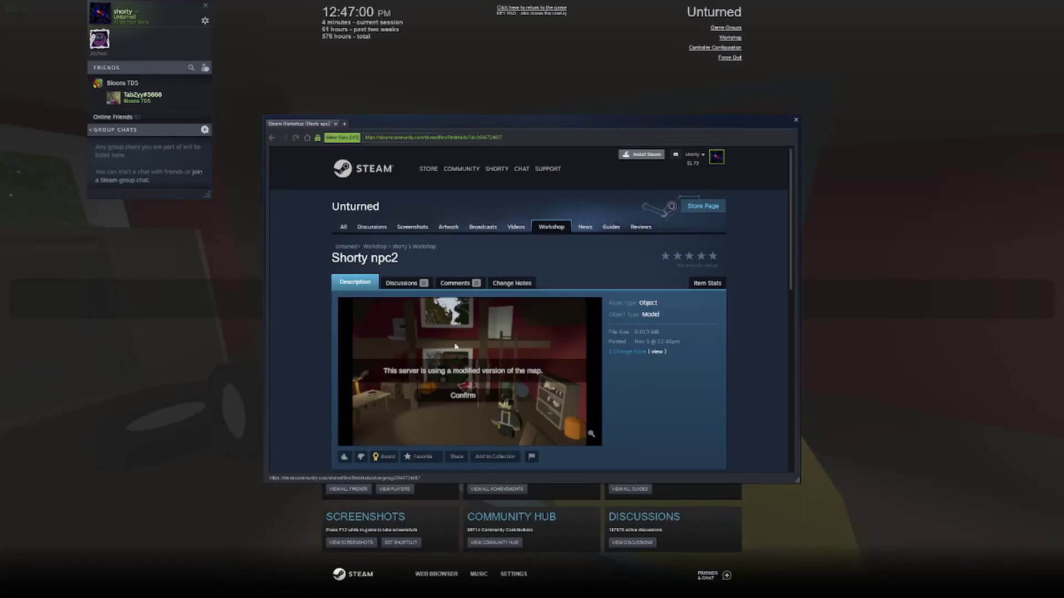
scroll(614, 292, "down", 3)
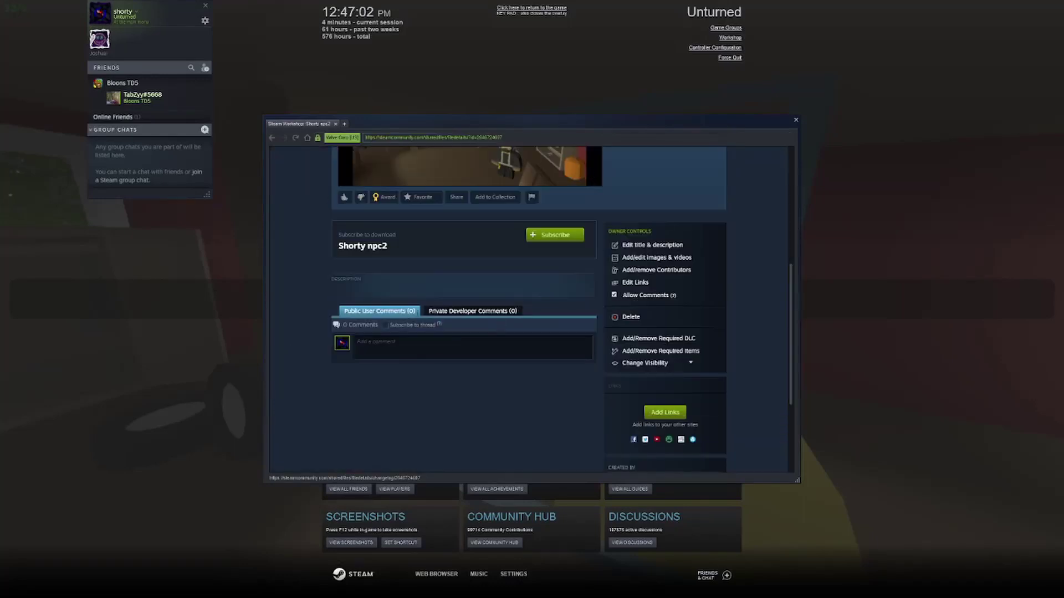
scroll(574, 312, "up", 1)
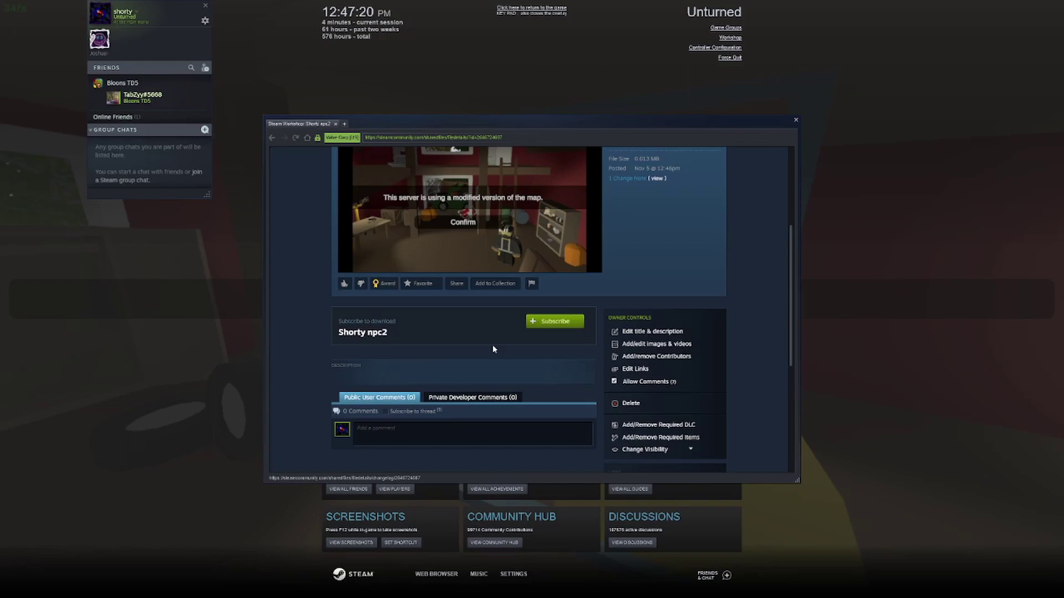
Close the Workshop page overlay and confirm the successful submission message.
left_click(796, 122)
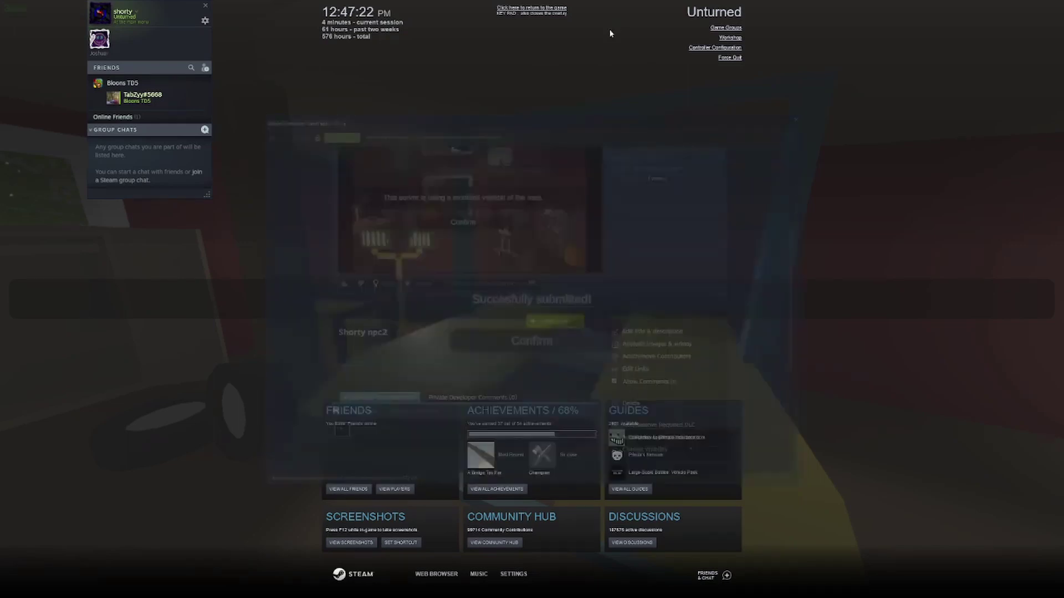
key("shift+Tab")
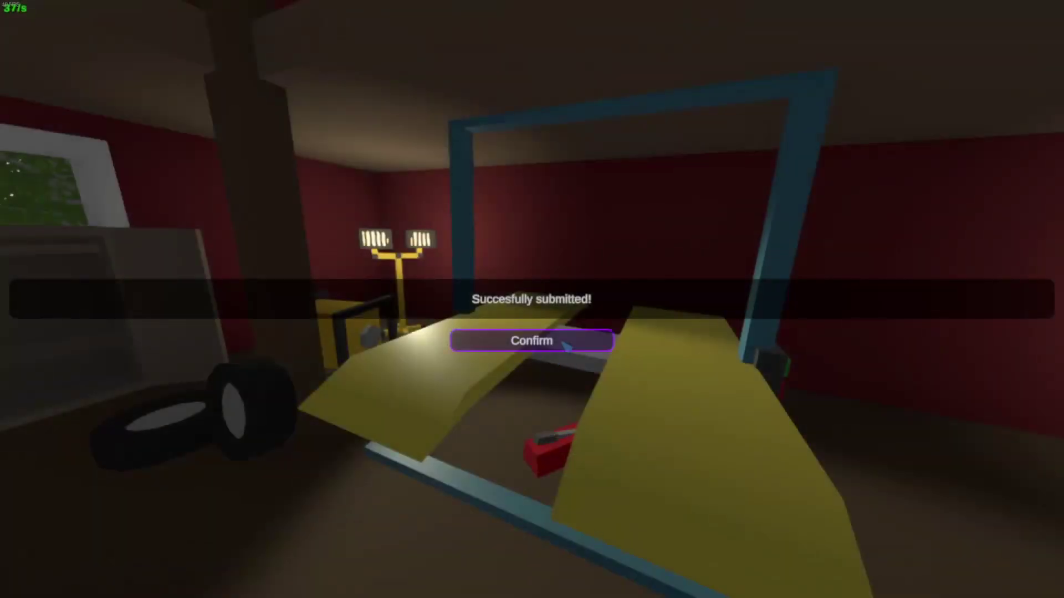
left_click(549, 343)
Go back through the main menu to the Workshop submit form listing Shorty npc2.
left_click(104, 572)
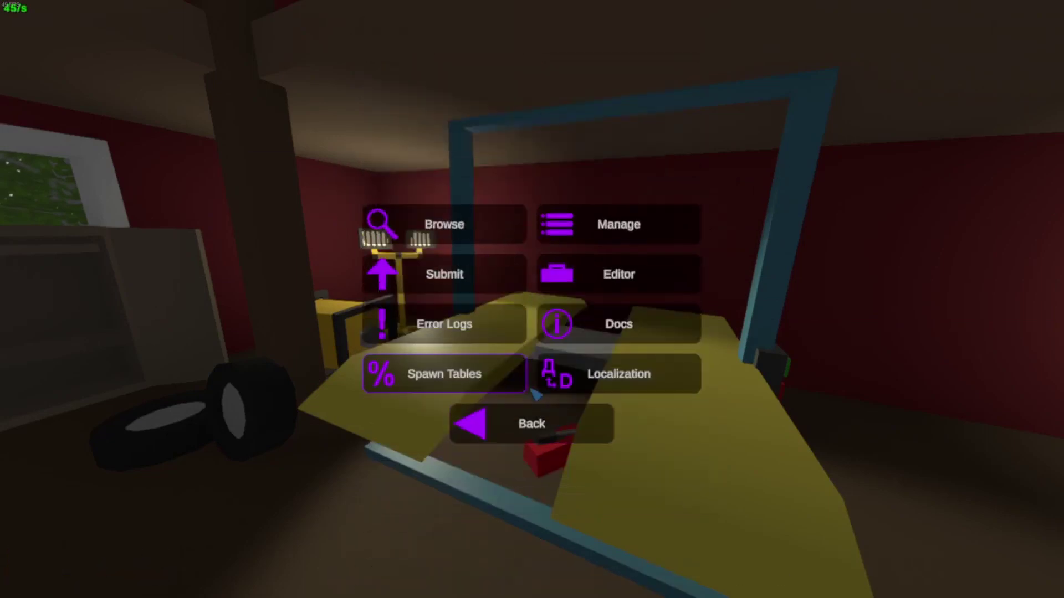
left_click(549, 410)
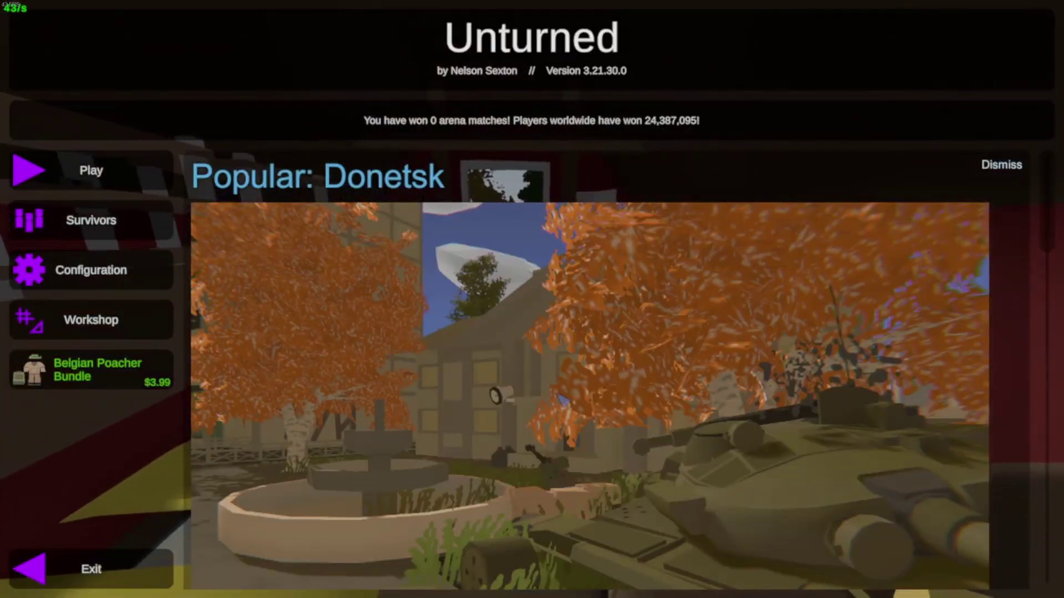
left_click(99, 326)
left_click(479, 286)
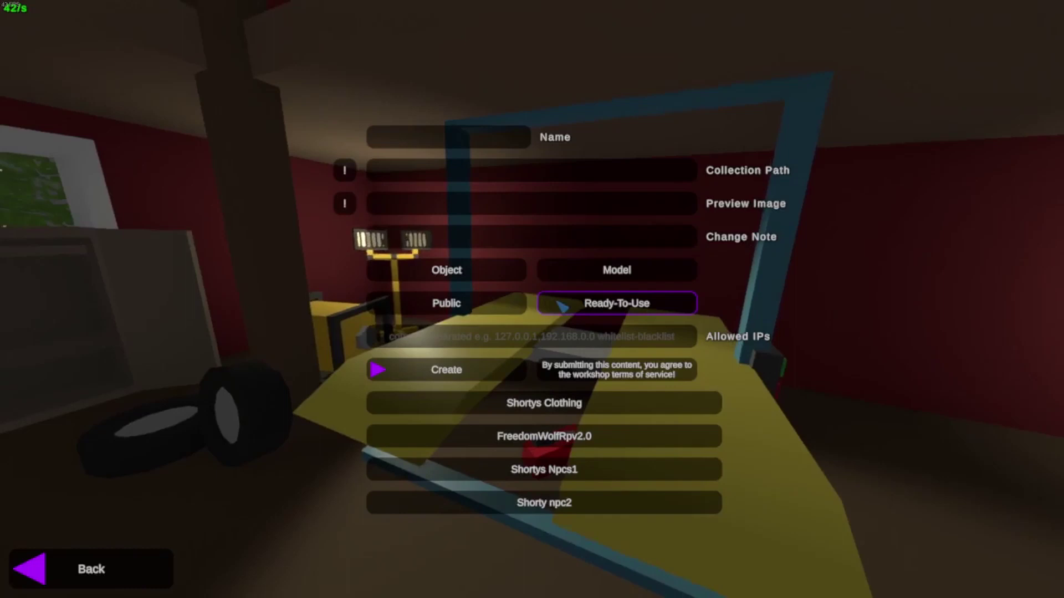